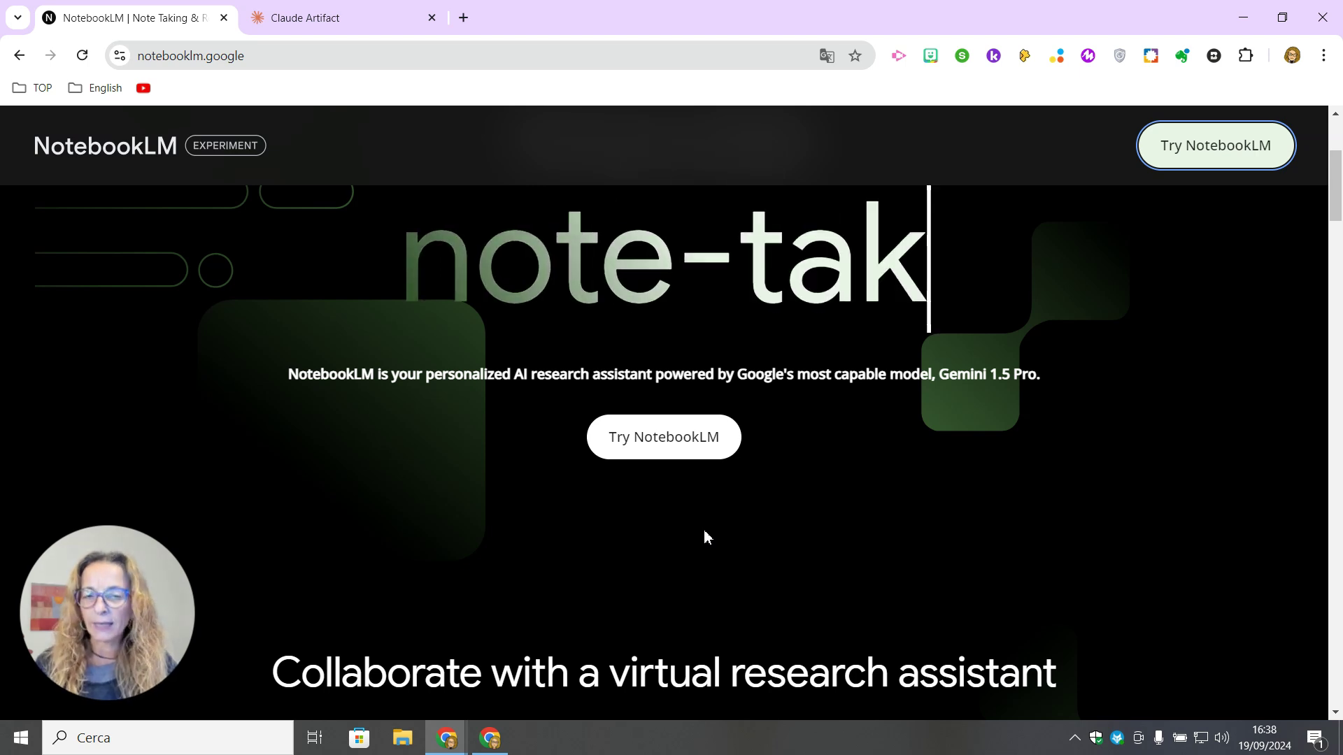
Look over the NotebookLM landing page and launch the tool to reach the list of notebooks.
scroll(704, 532, "down", 3)
scroll(705, 533, "down", 2)
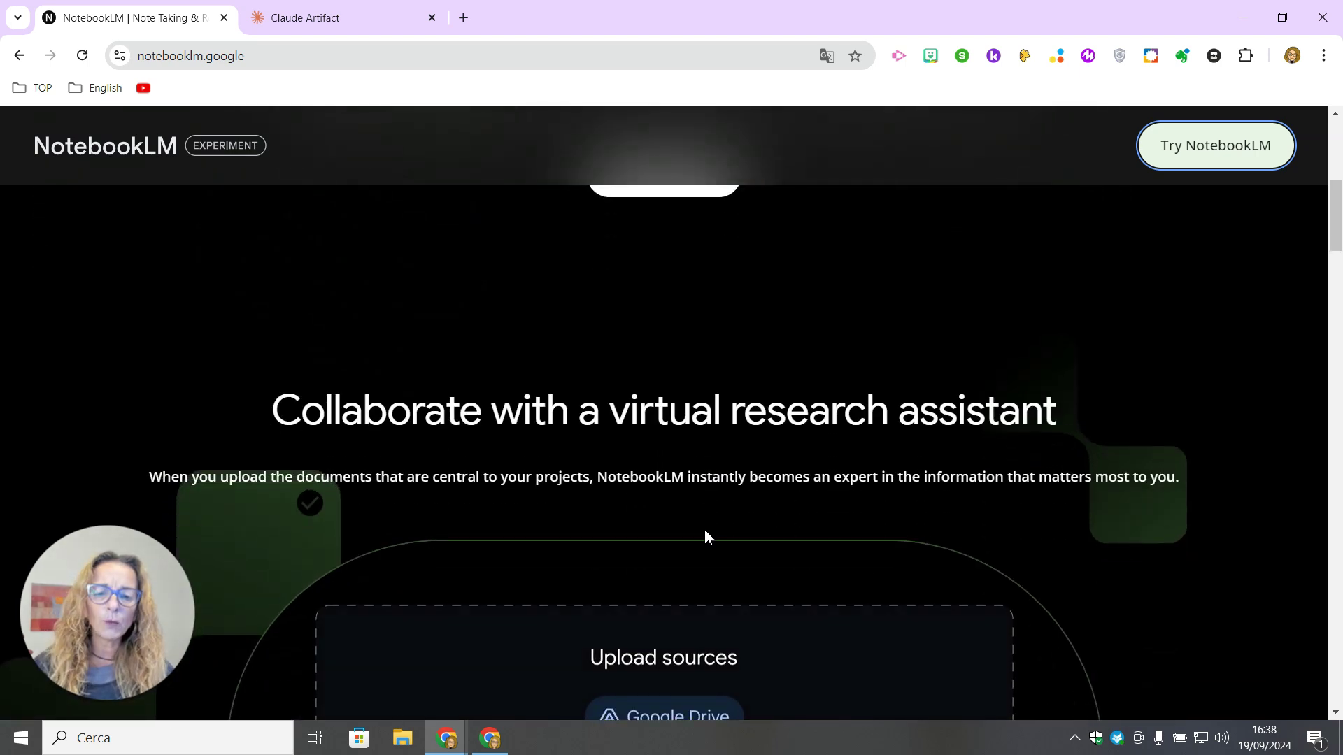
scroll(785, 615, "up", 7)
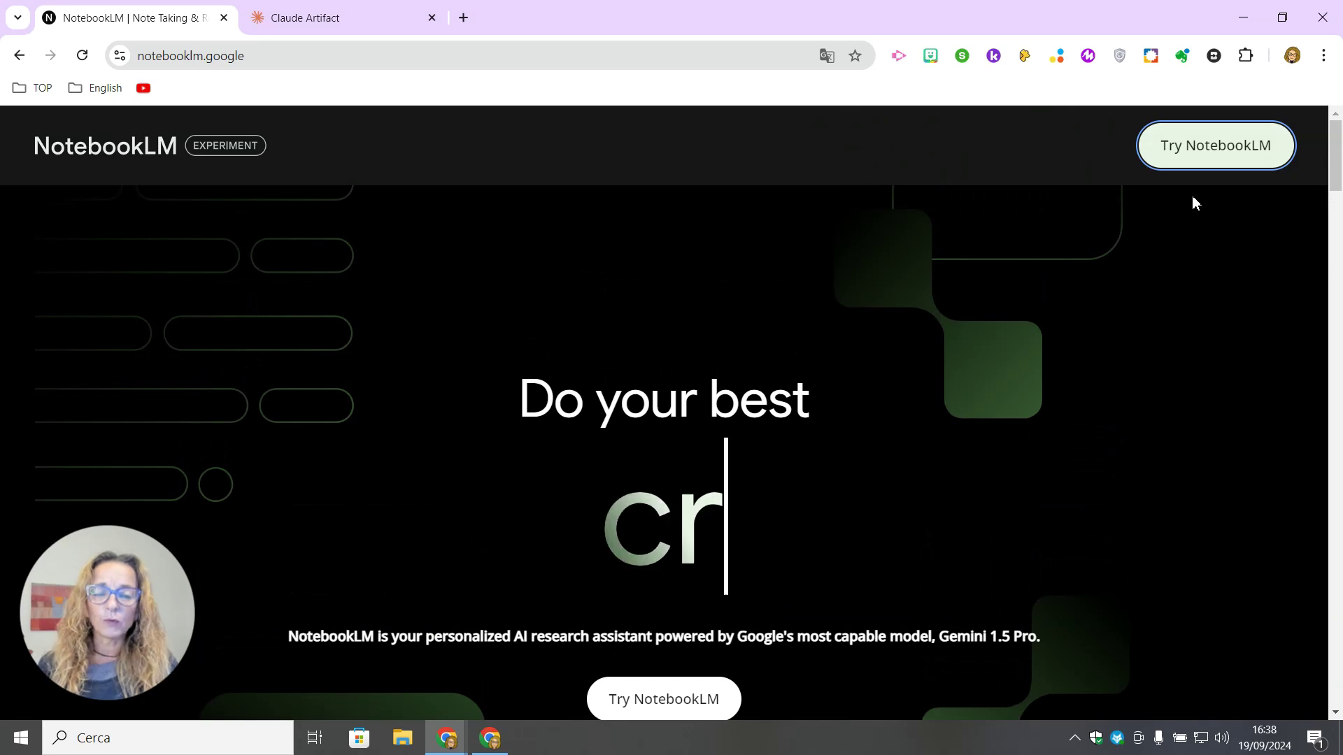
left_click(1189, 155)
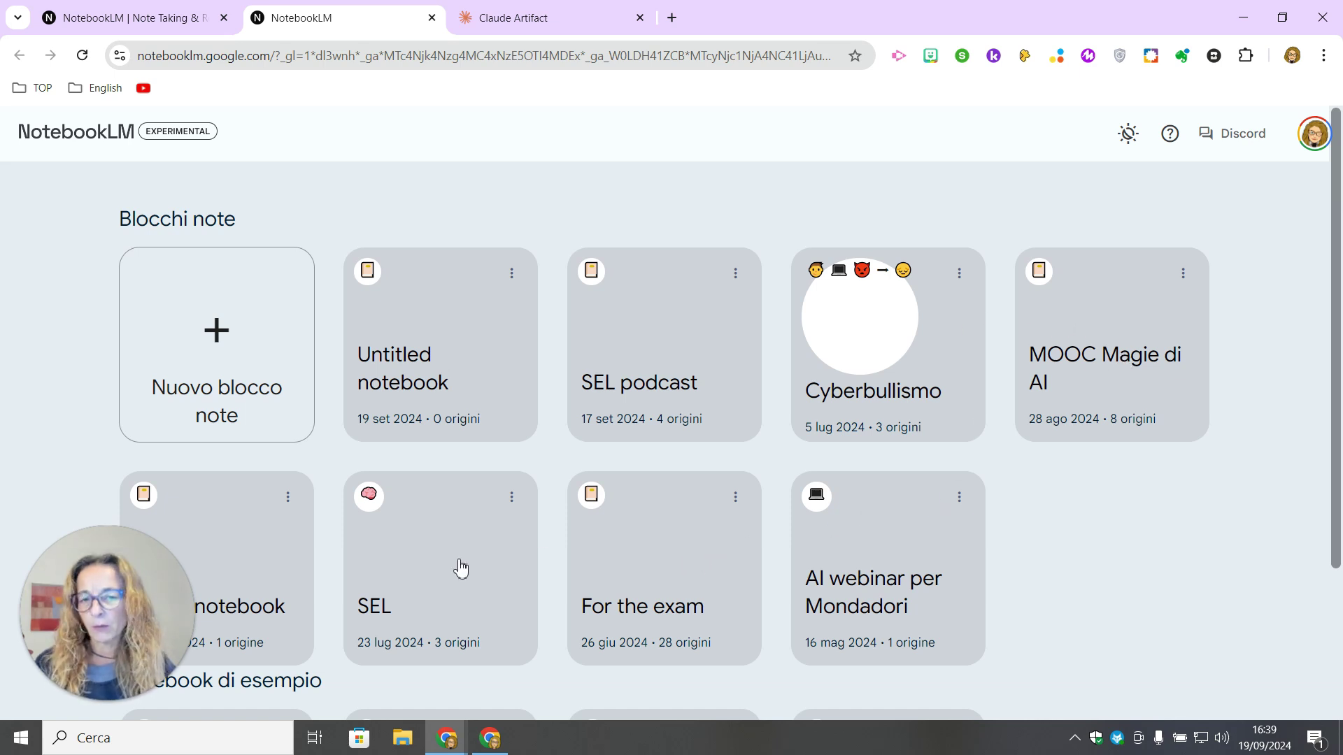
Open the Cyberbullismo notebook and examine its sources, saved answers and written notes.
left_click(866, 353)
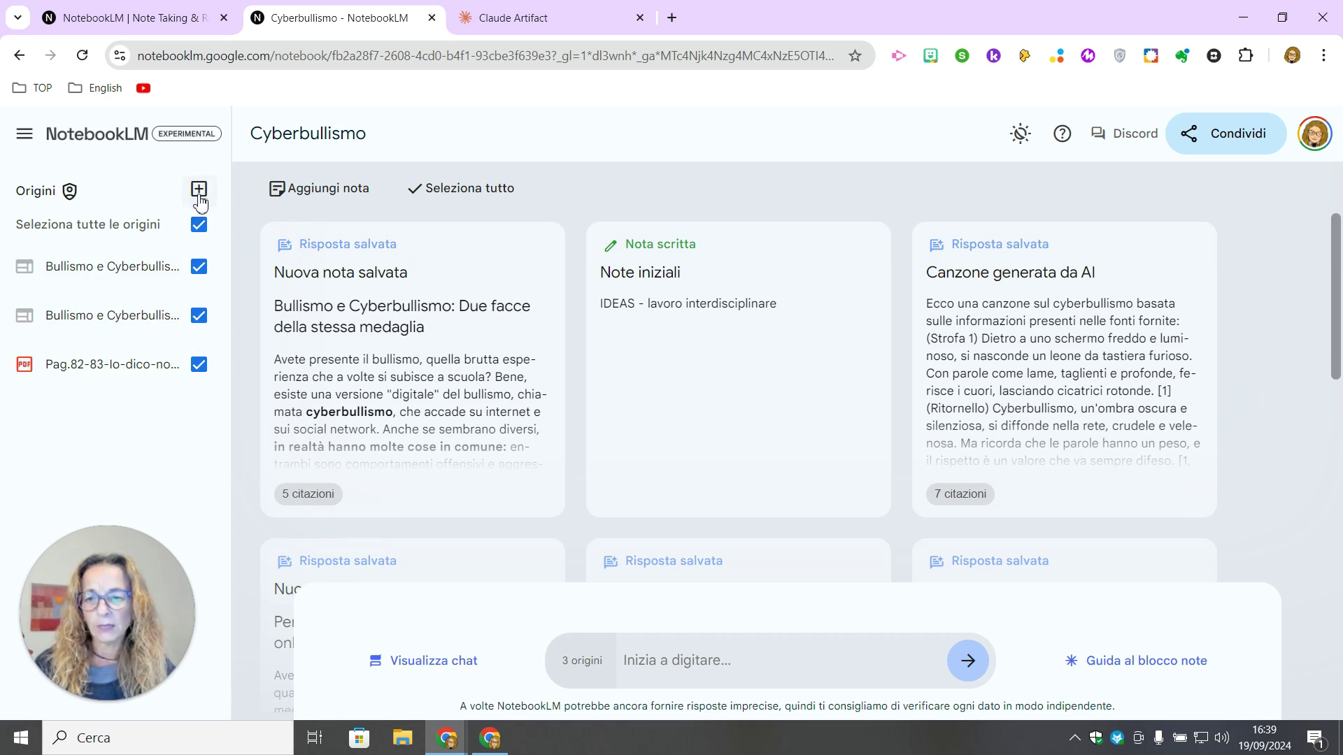
scroll(556, 489, "down", 1)
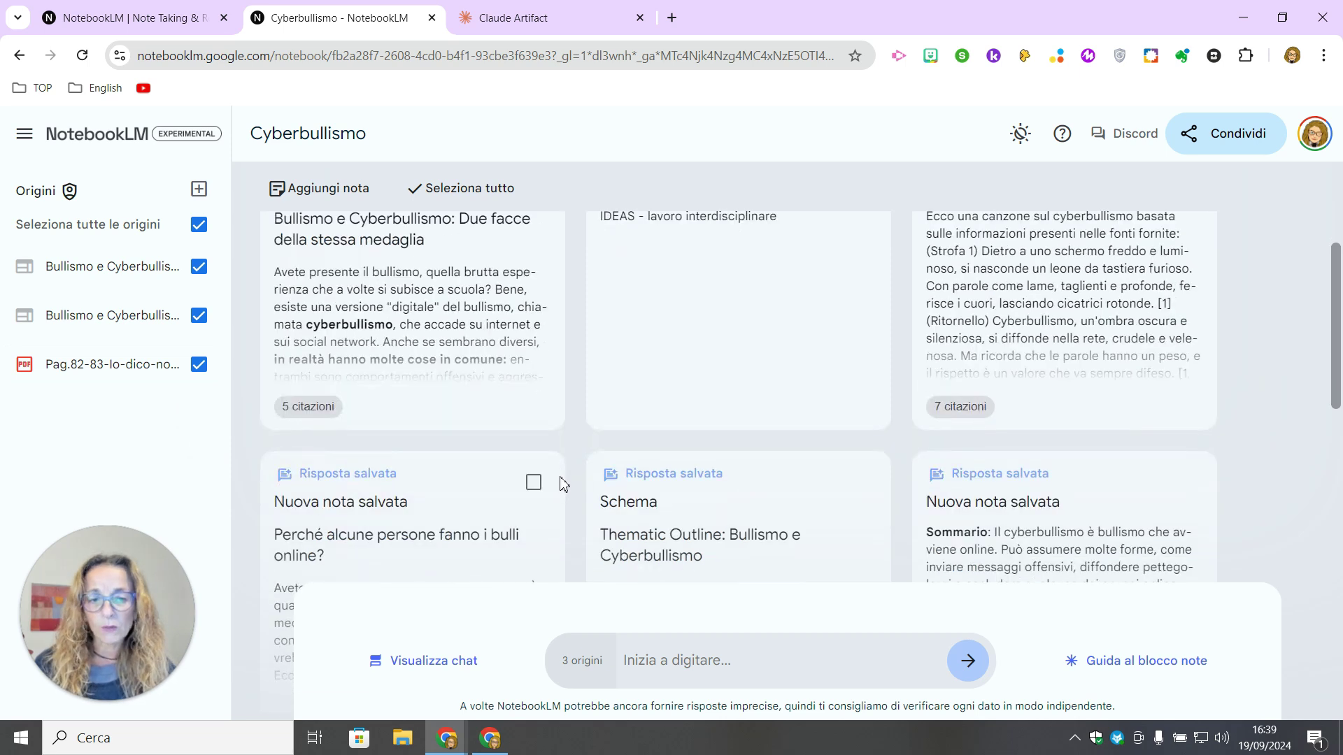
scroll(563, 482, "down", 1)
scroll(563, 482, "down", 1)
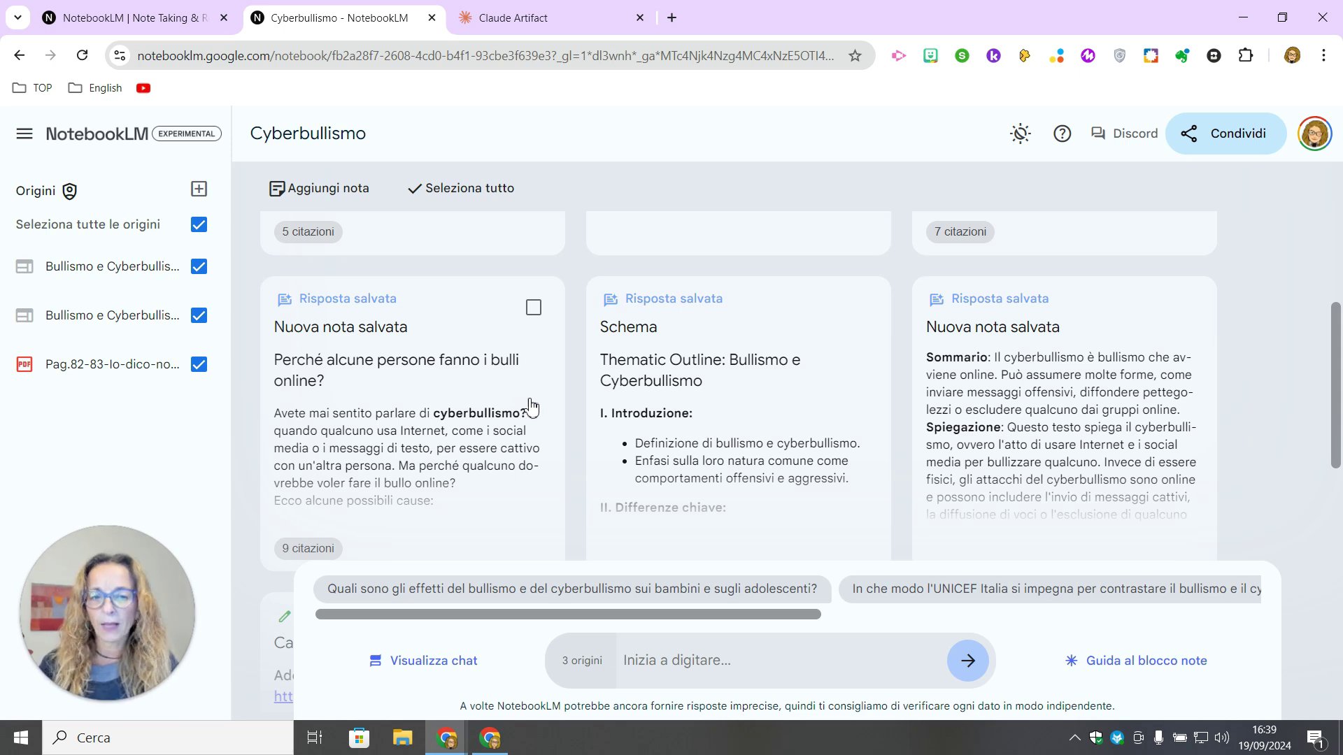
scroll(542, 412, "down", 1)
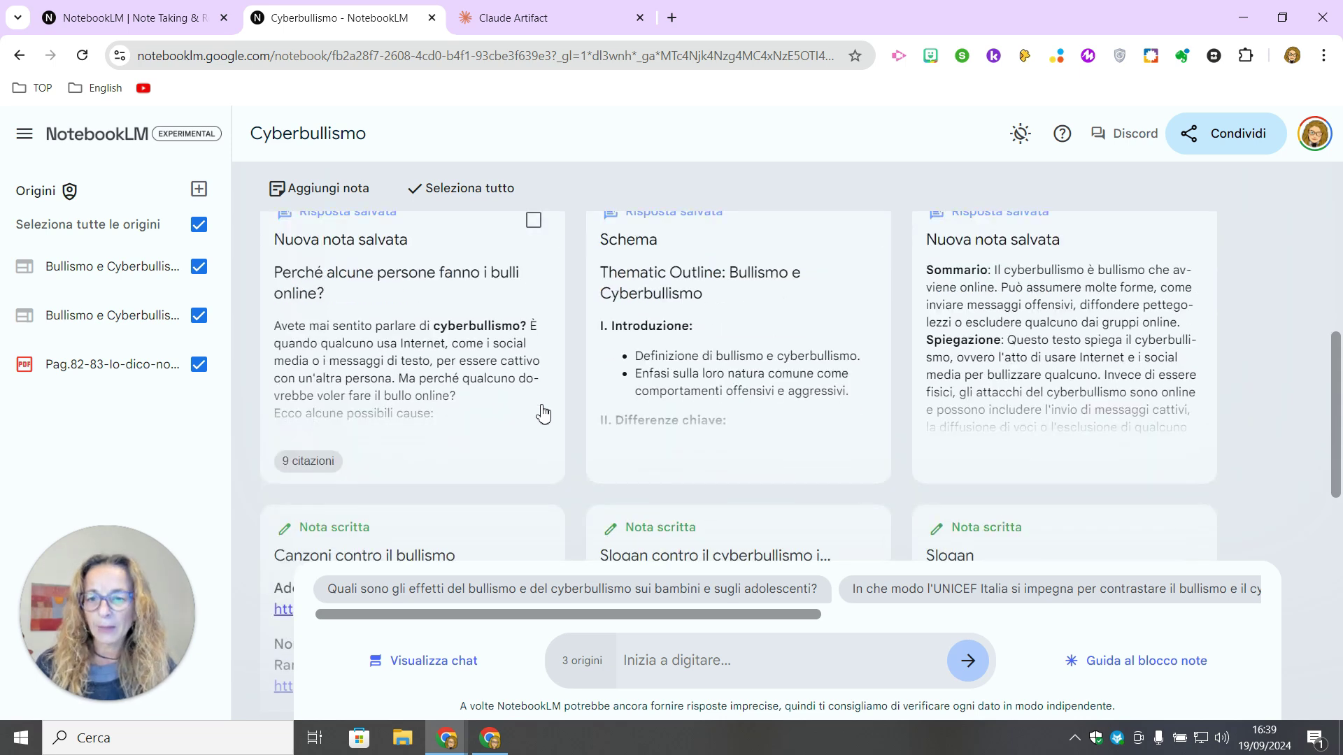
scroll(453, 375, "down", 1)
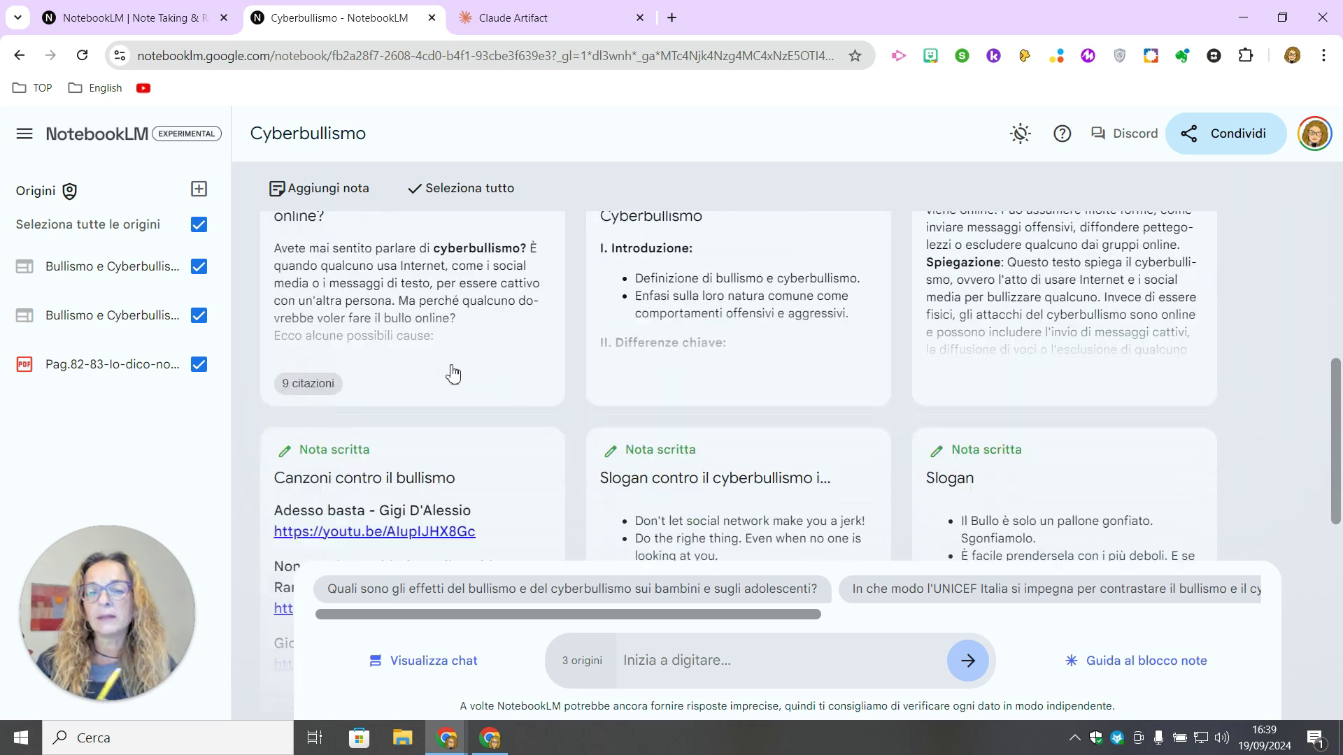
scroll(465, 375, "down", 5)
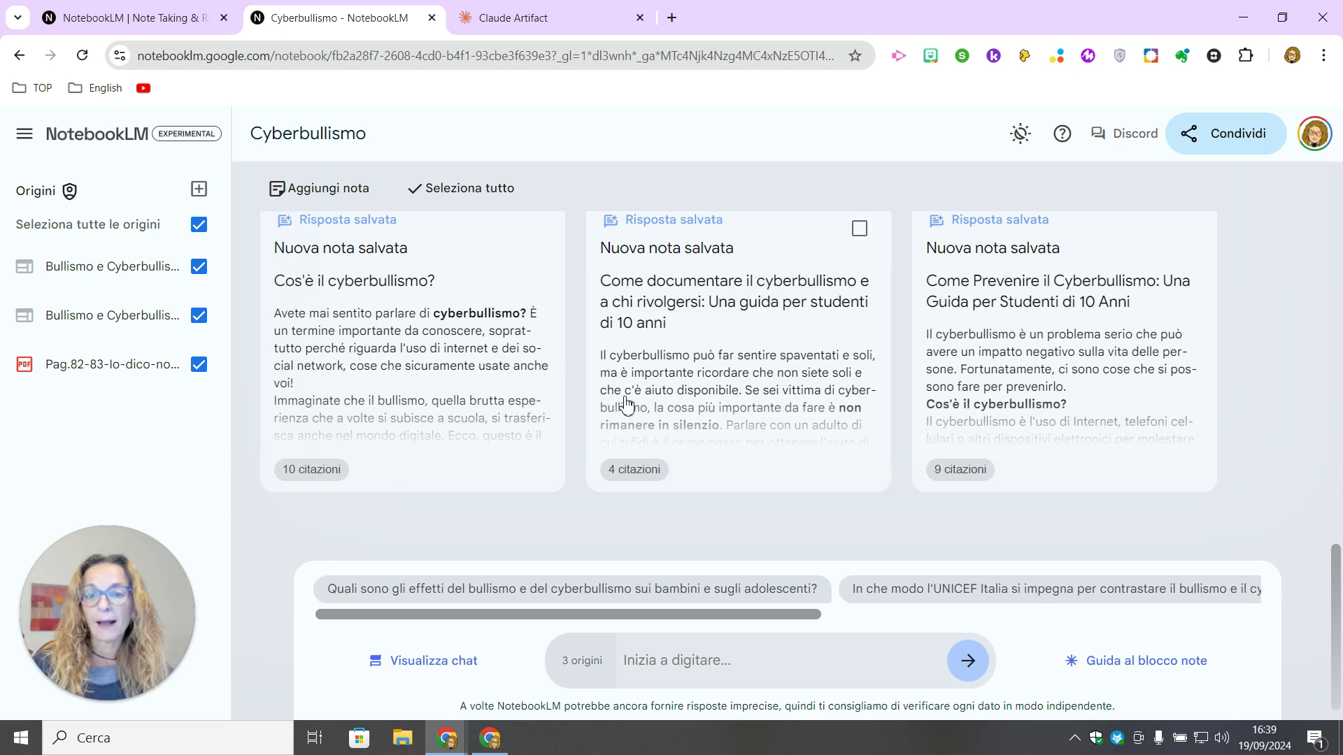
scroll(626, 404, "up", 2)
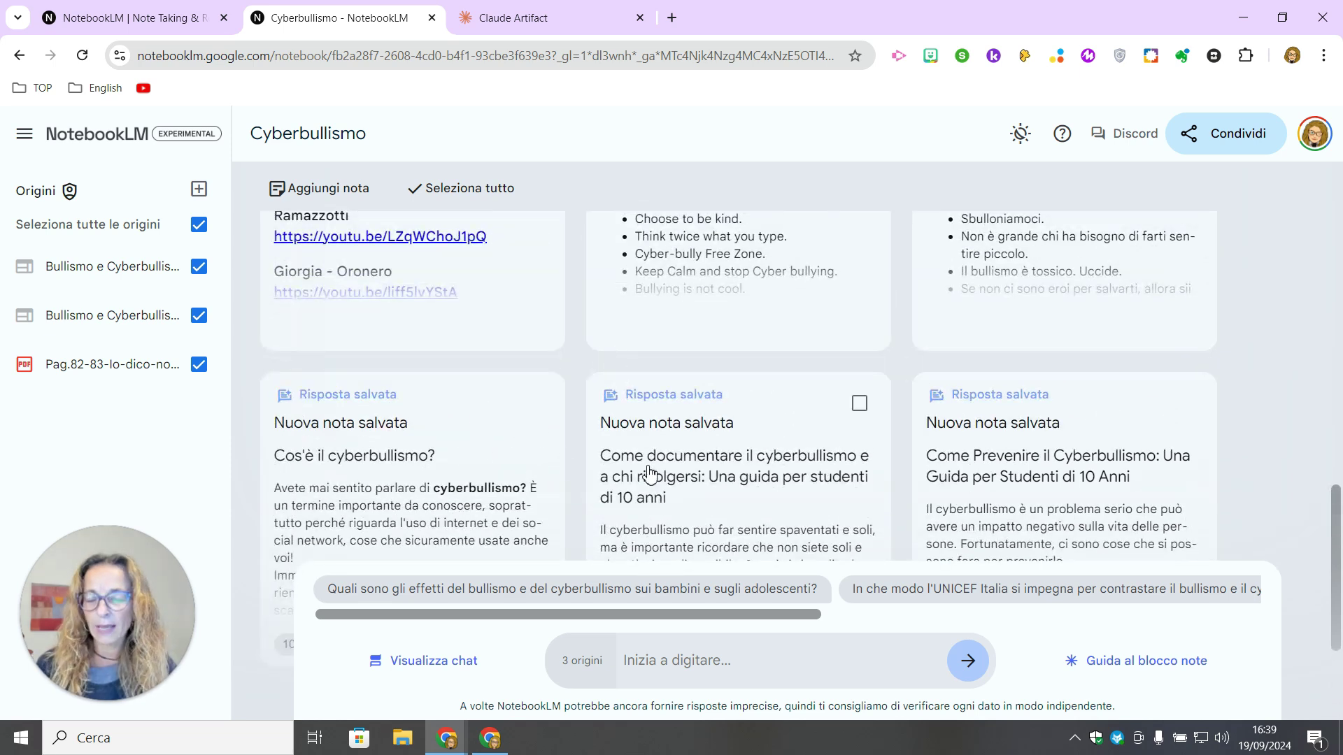
scroll(649, 474, "up", 2)
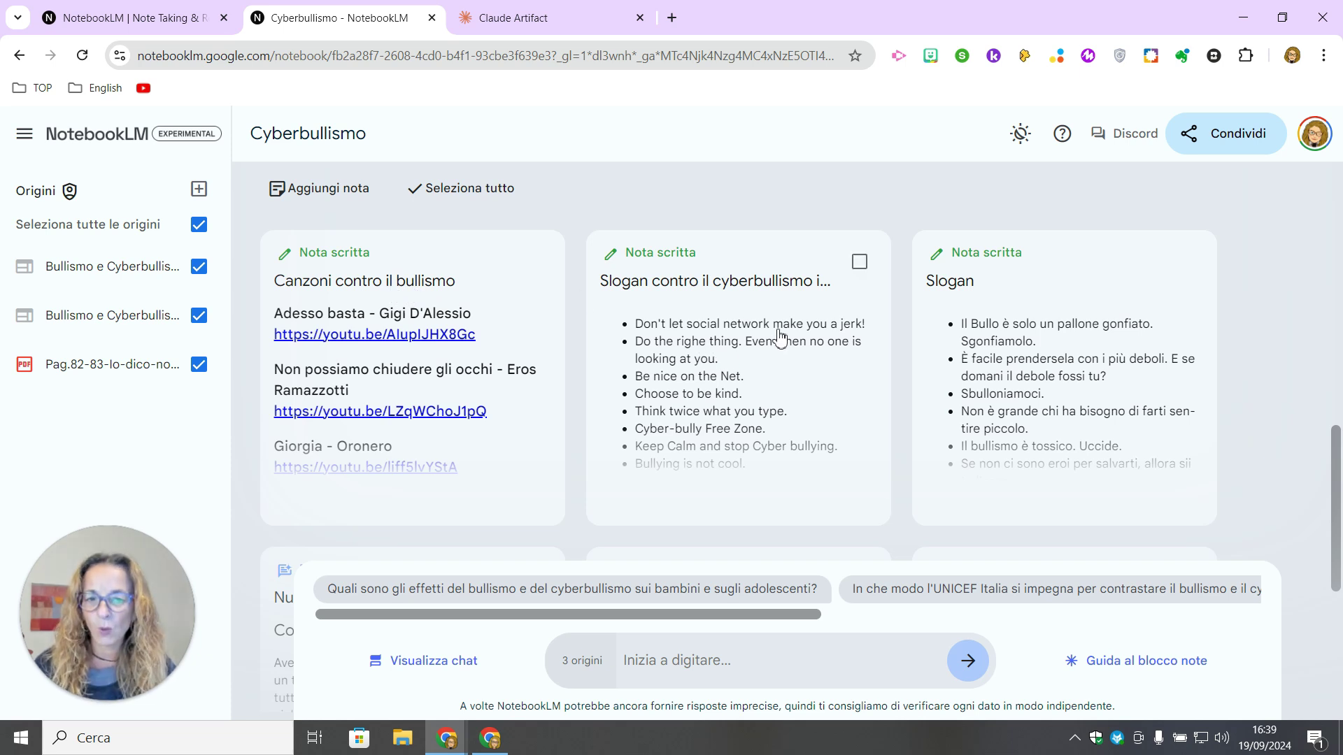
scroll(958, 337, "up", 2)
scroll(958, 337, "up", 5)
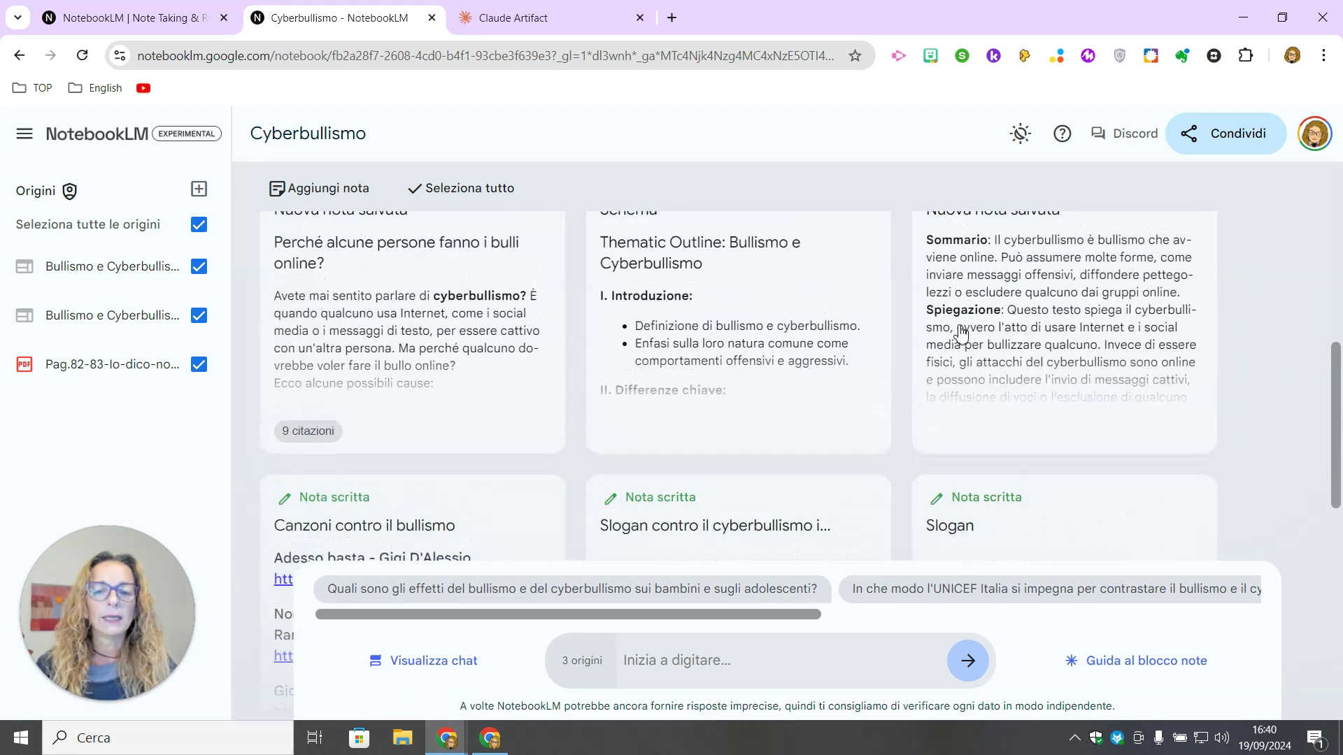
scroll(974, 344, "up", 2)
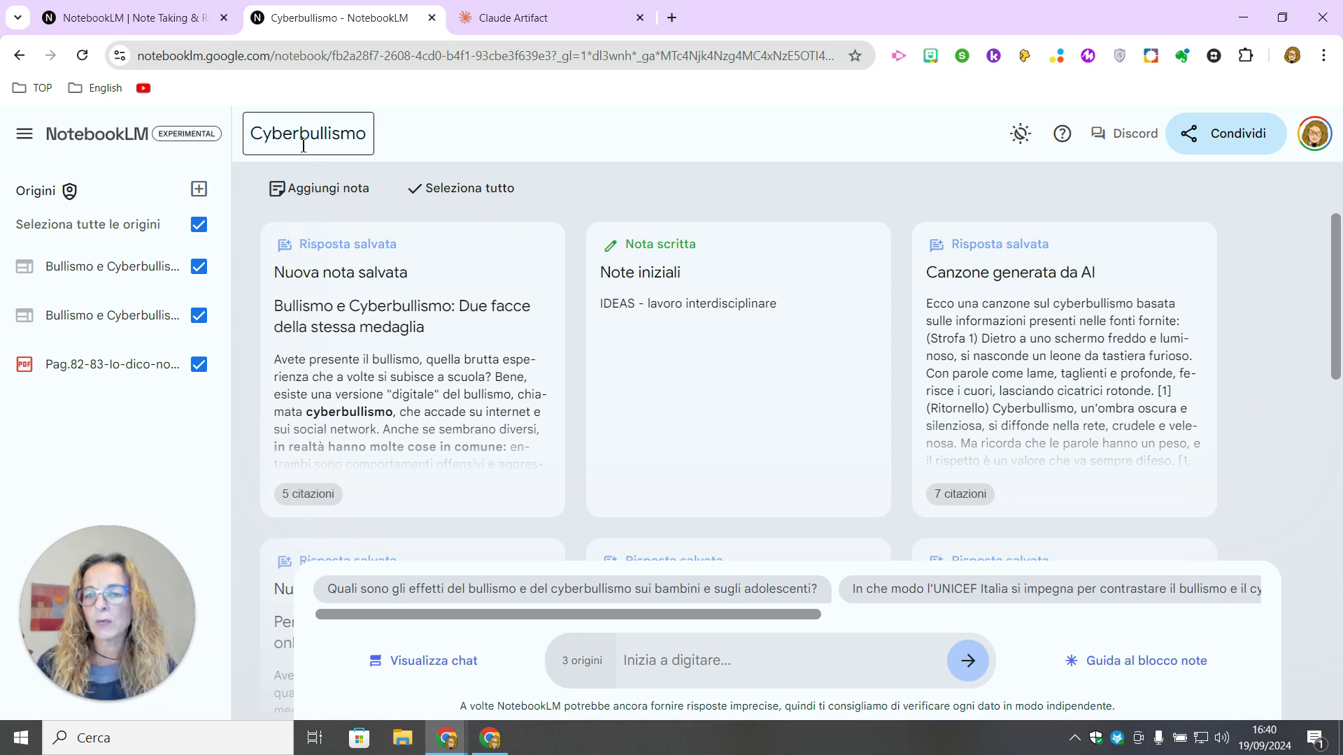
Return to the notebook list, create a new notebook and upload gandhi.pdf from the Desktop as its source.
left_click(107, 145)
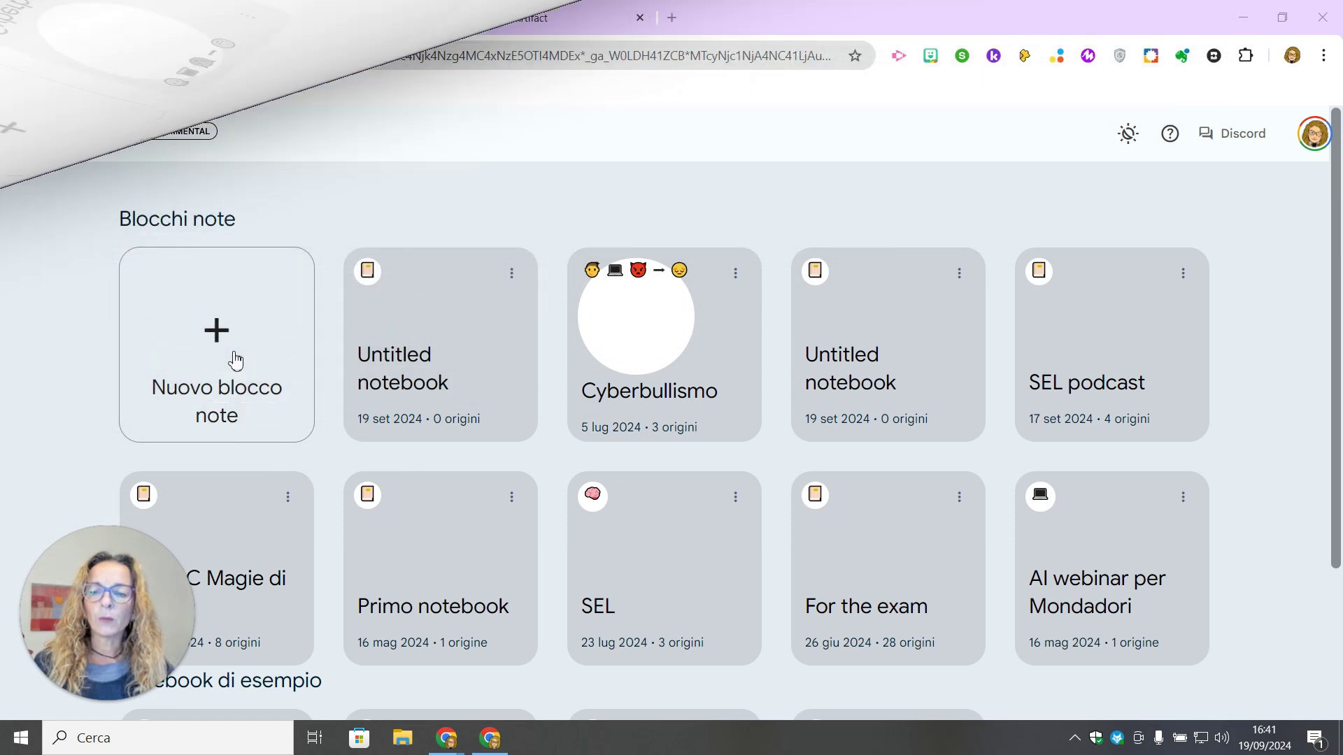
left_click(224, 358)
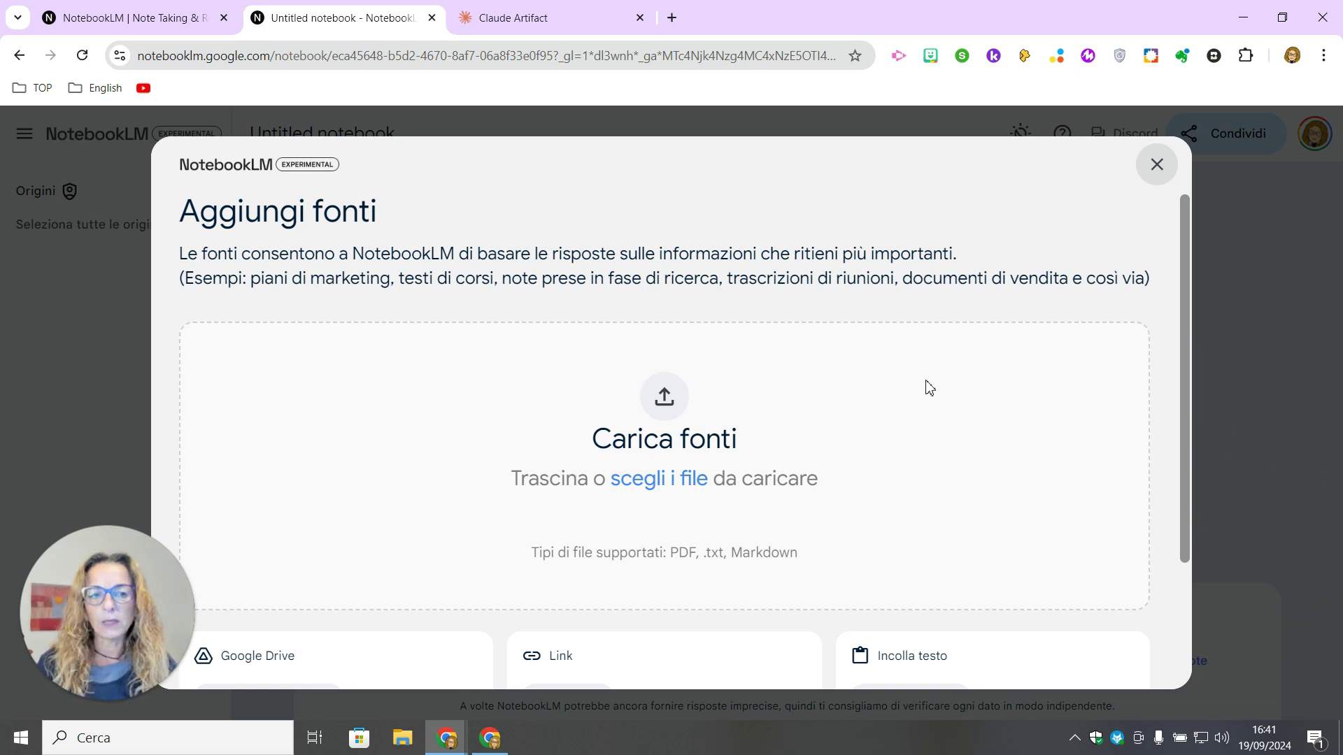
scroll(927, 381, "down", 3)
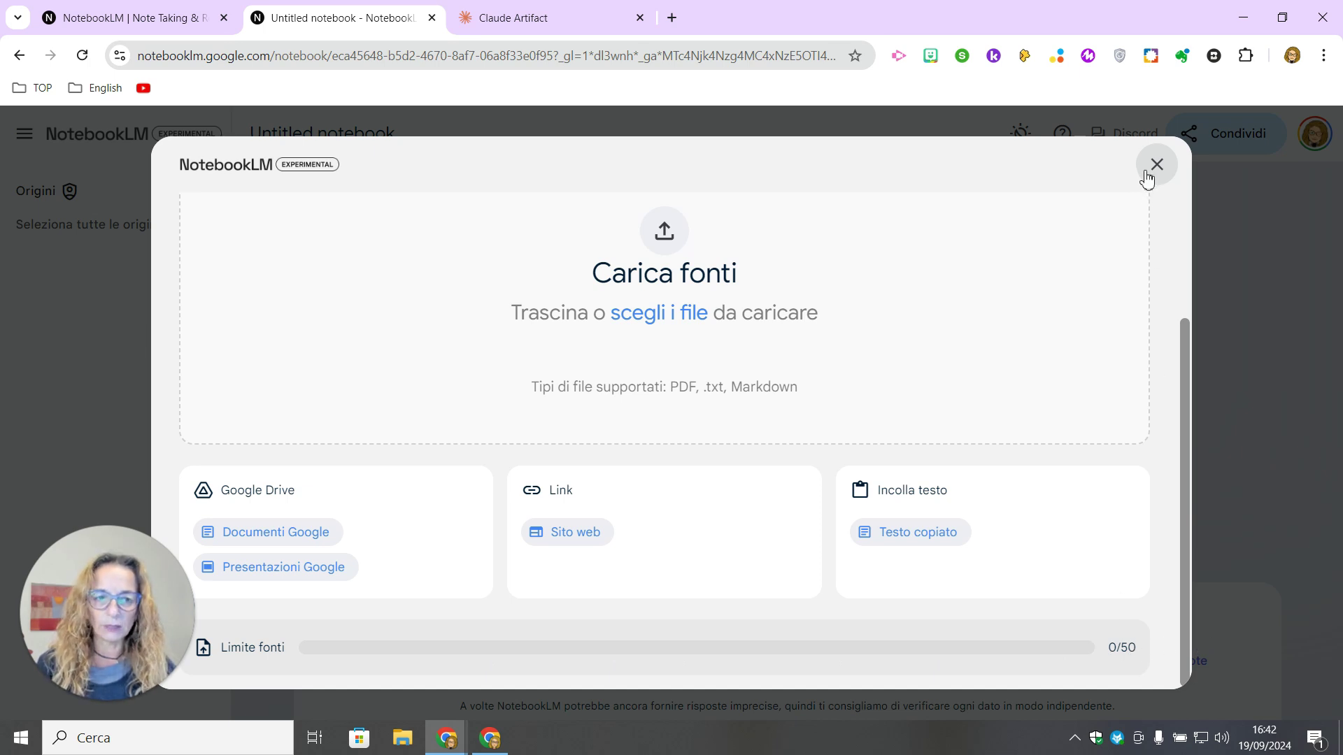
left_click(663, 233)
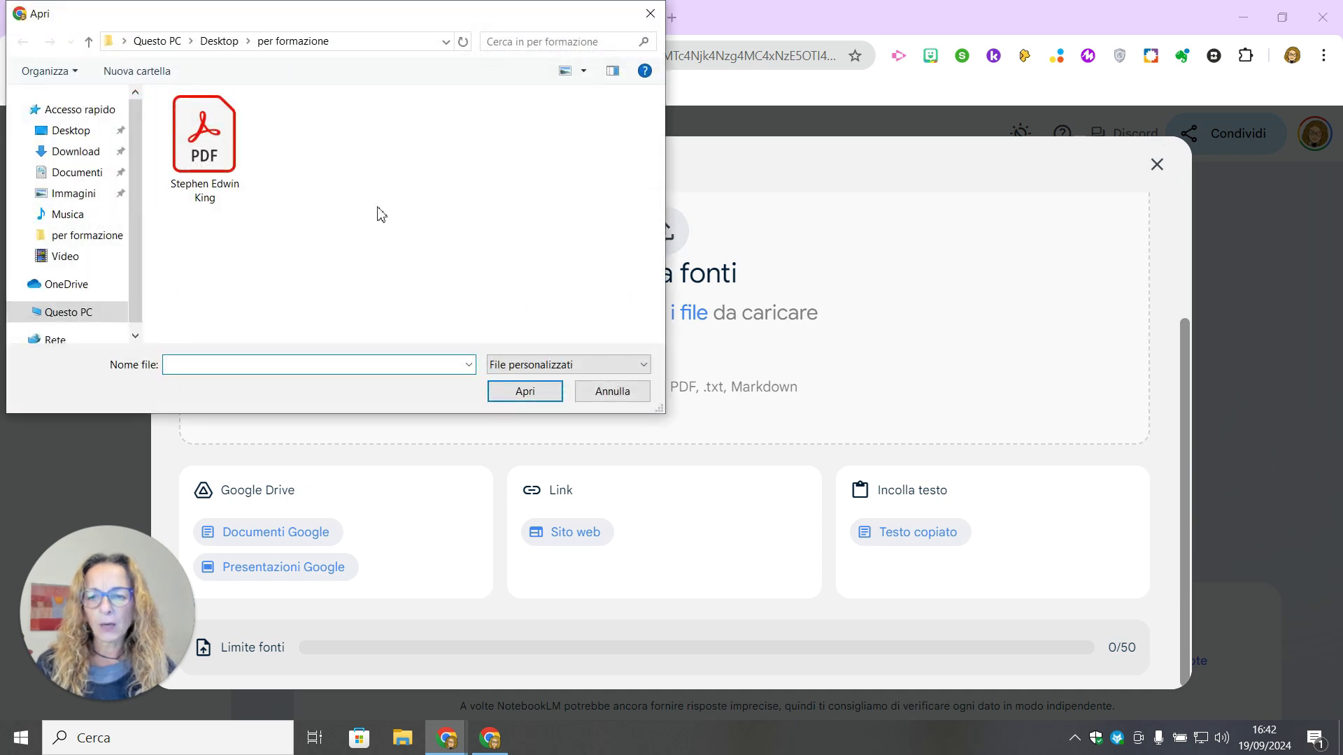
left_click(78, 131)
double_click(404, 162)
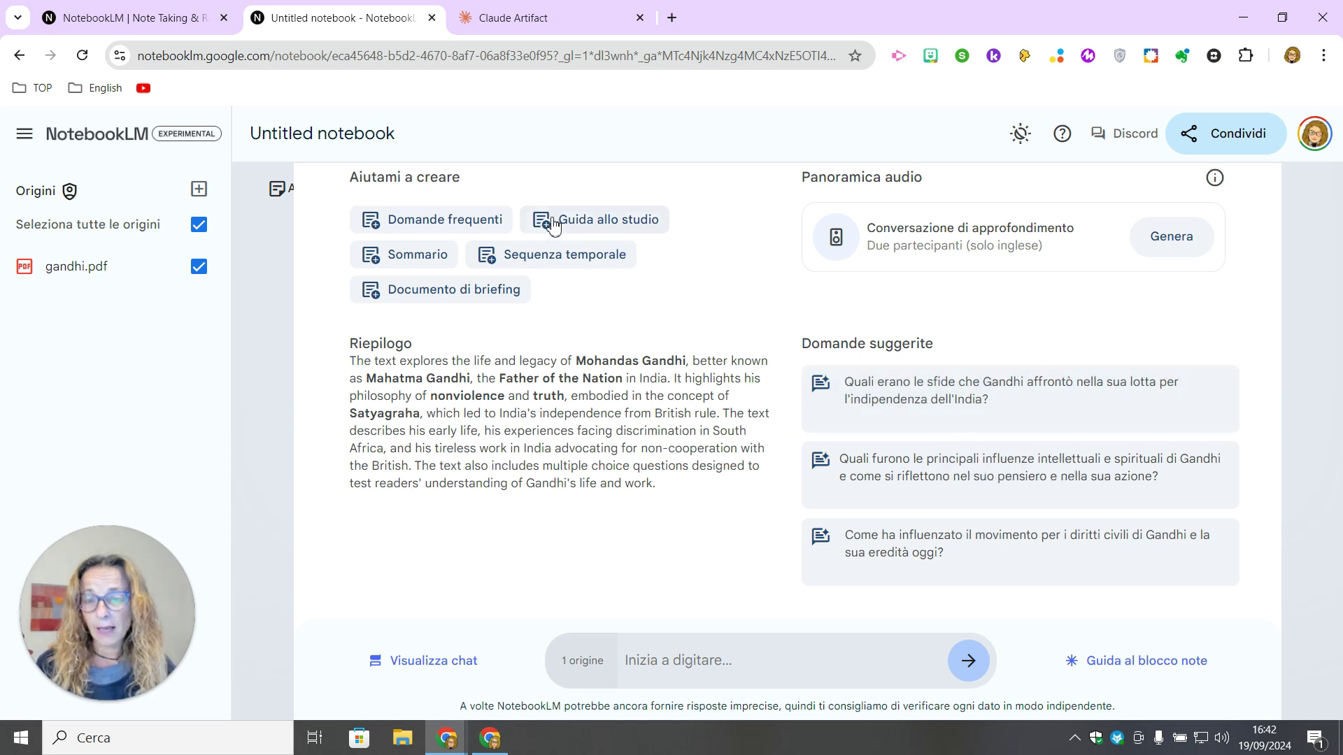
Rename the untitled notebook as "Gandhi for peace".
left_click(327, 134)
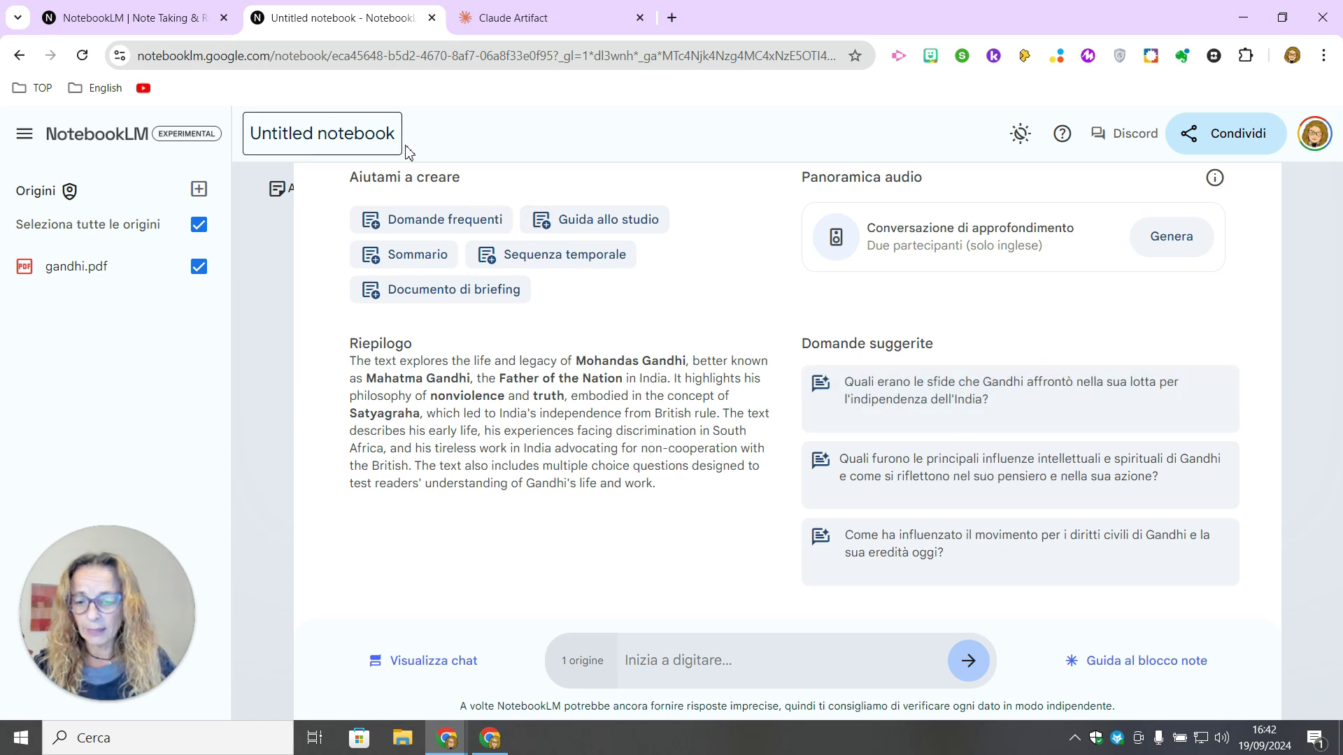
key("ctrl+a")
type("Ga")
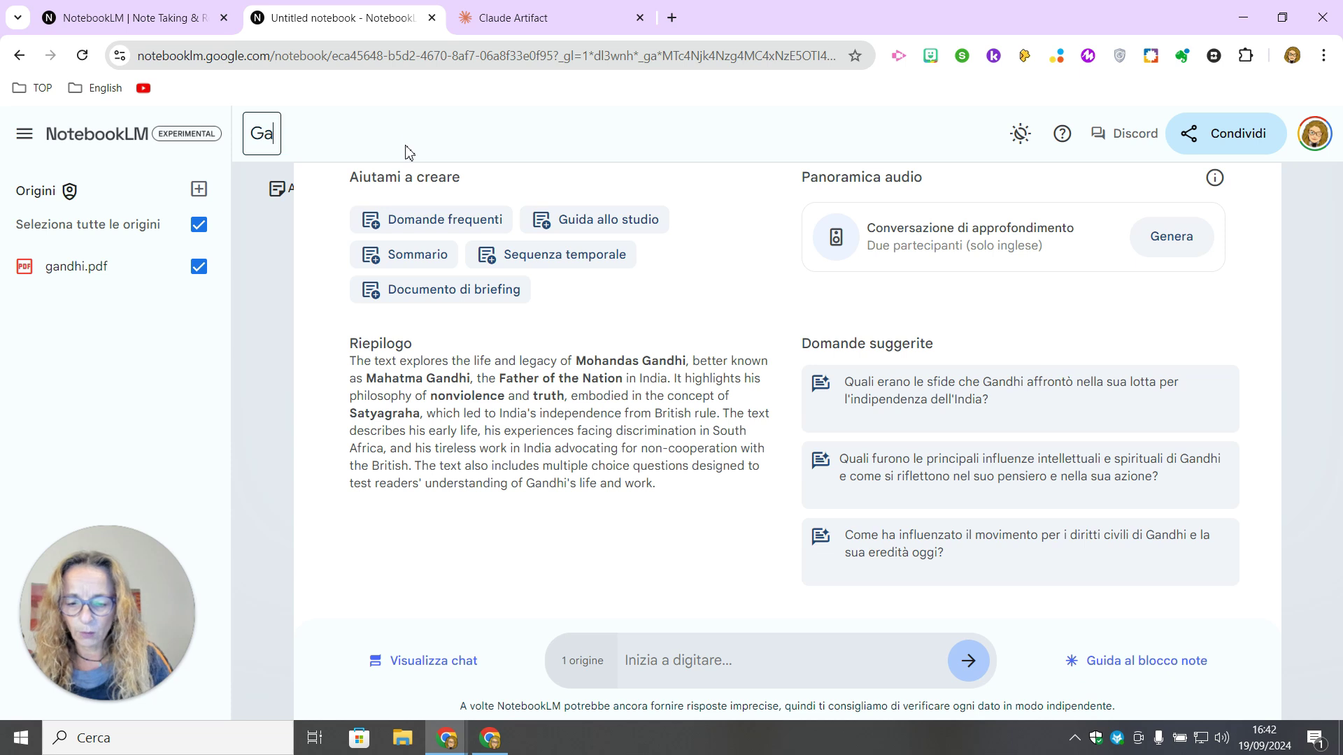
type("ndhi for peace")
key("Return")
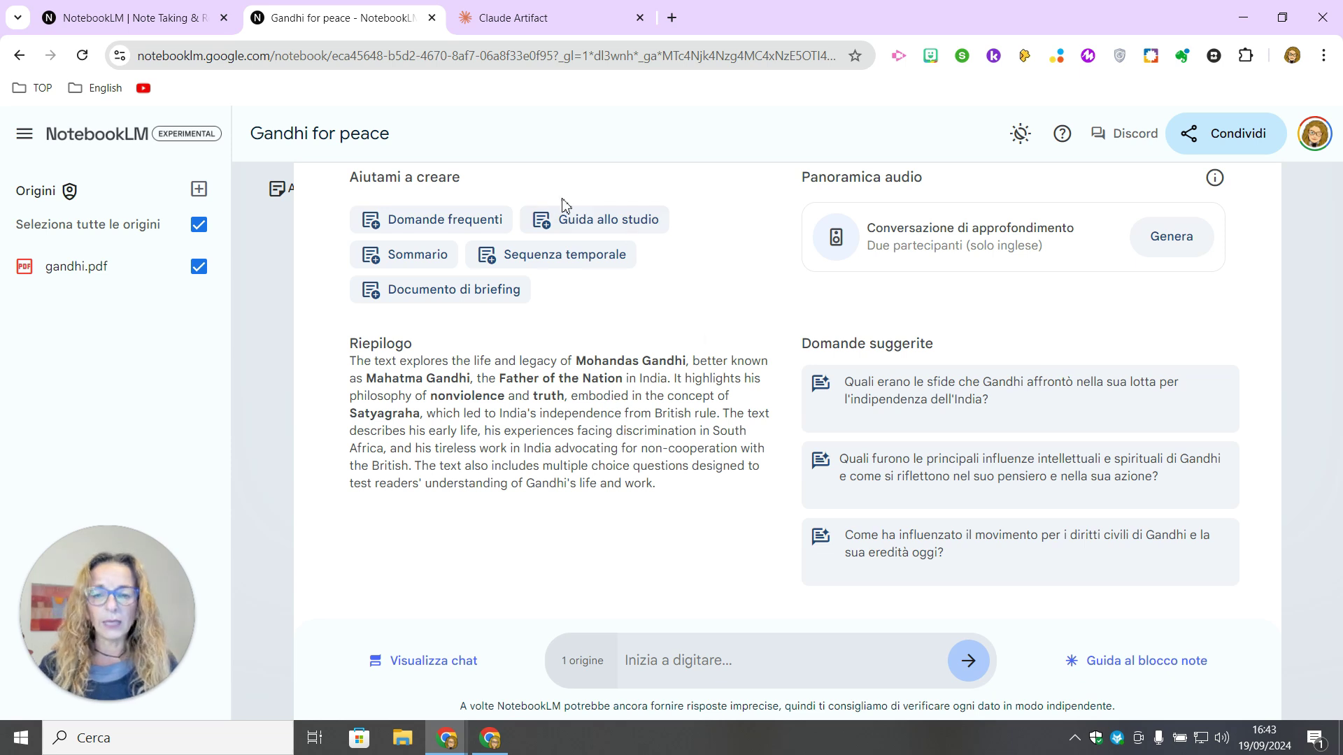
left_click_drag(377, 378, 490, 467)
left_click(517, 474)
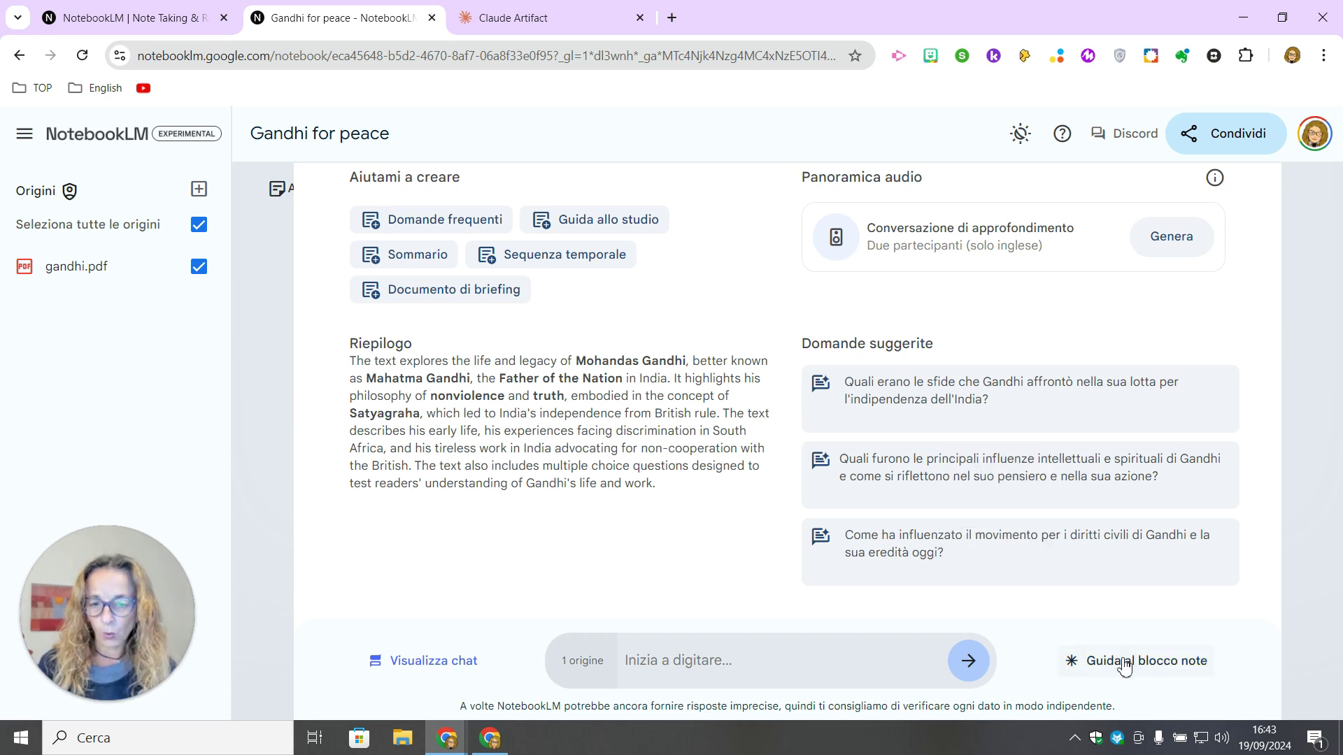
left_click(729, 666)
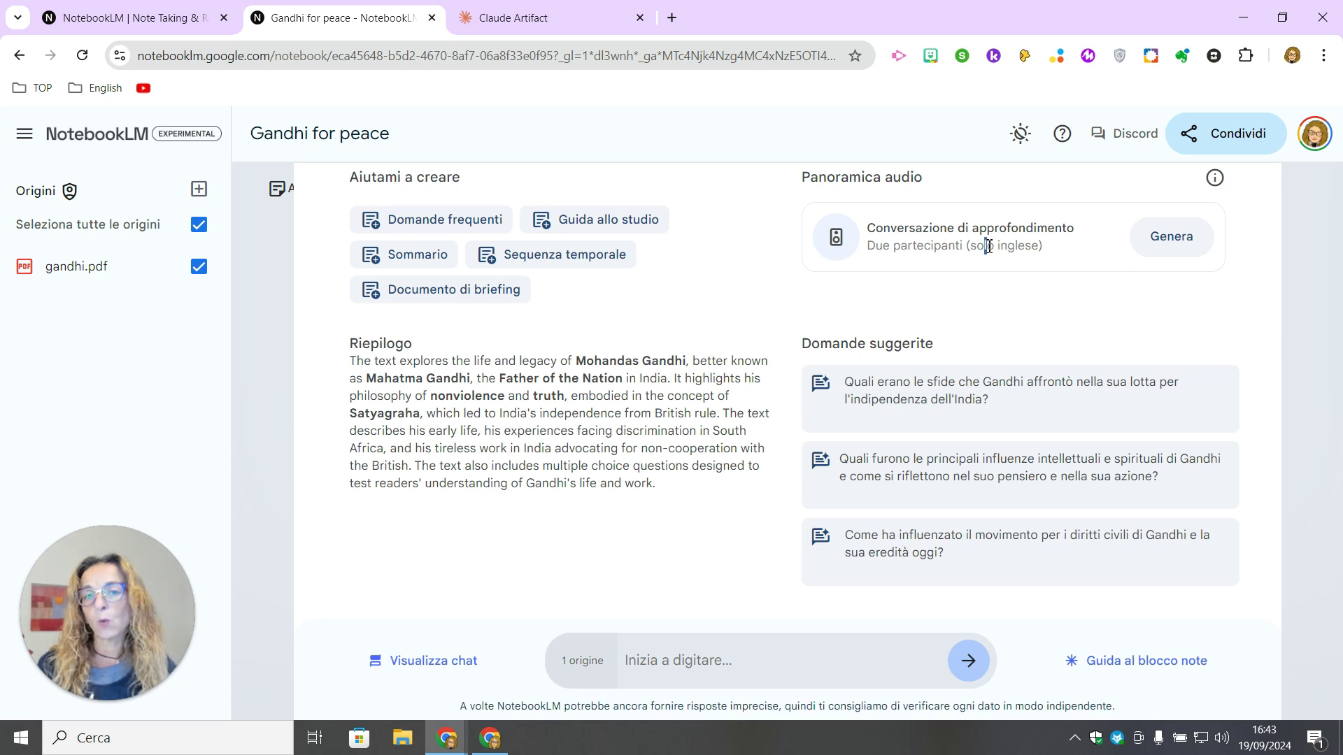
Read the information about audio overviews and generate the deep-dive conversation for the Gandhi notebook.
left_click(1215, 179)
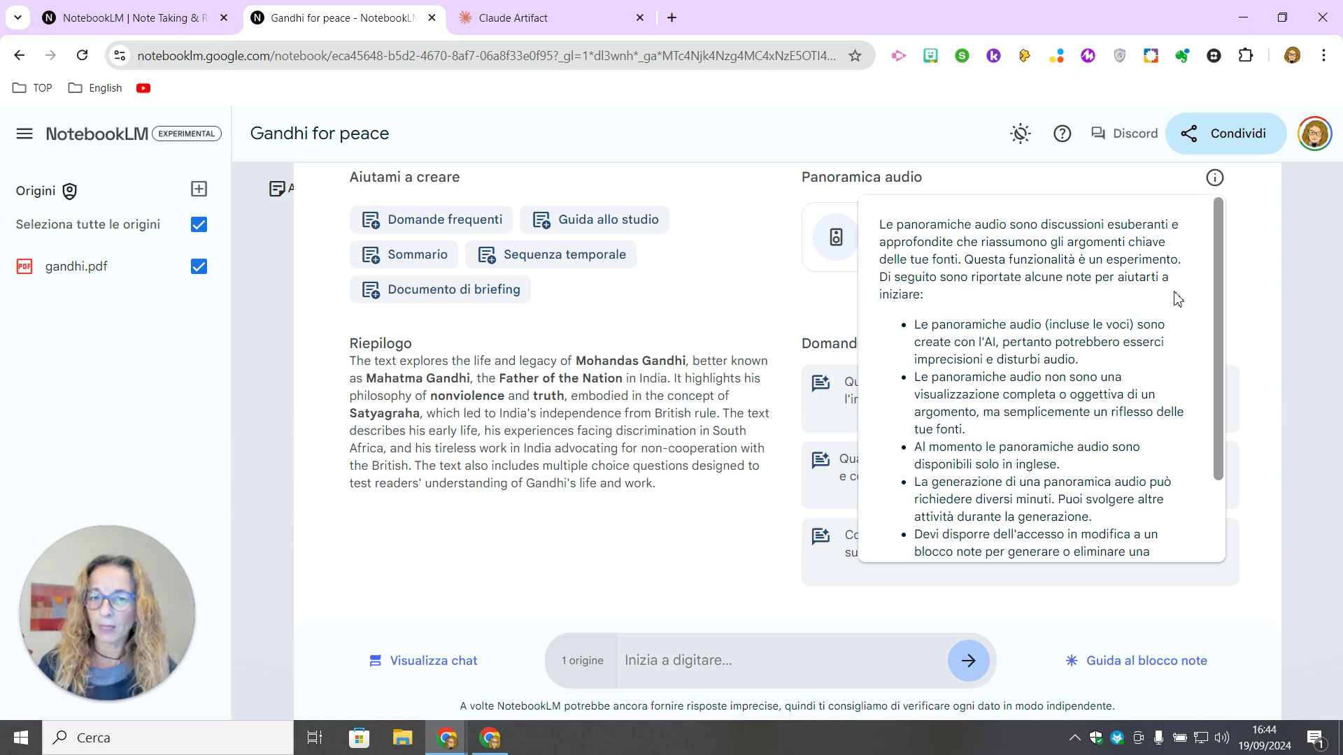
scroll(1177, 298, "down", 2)
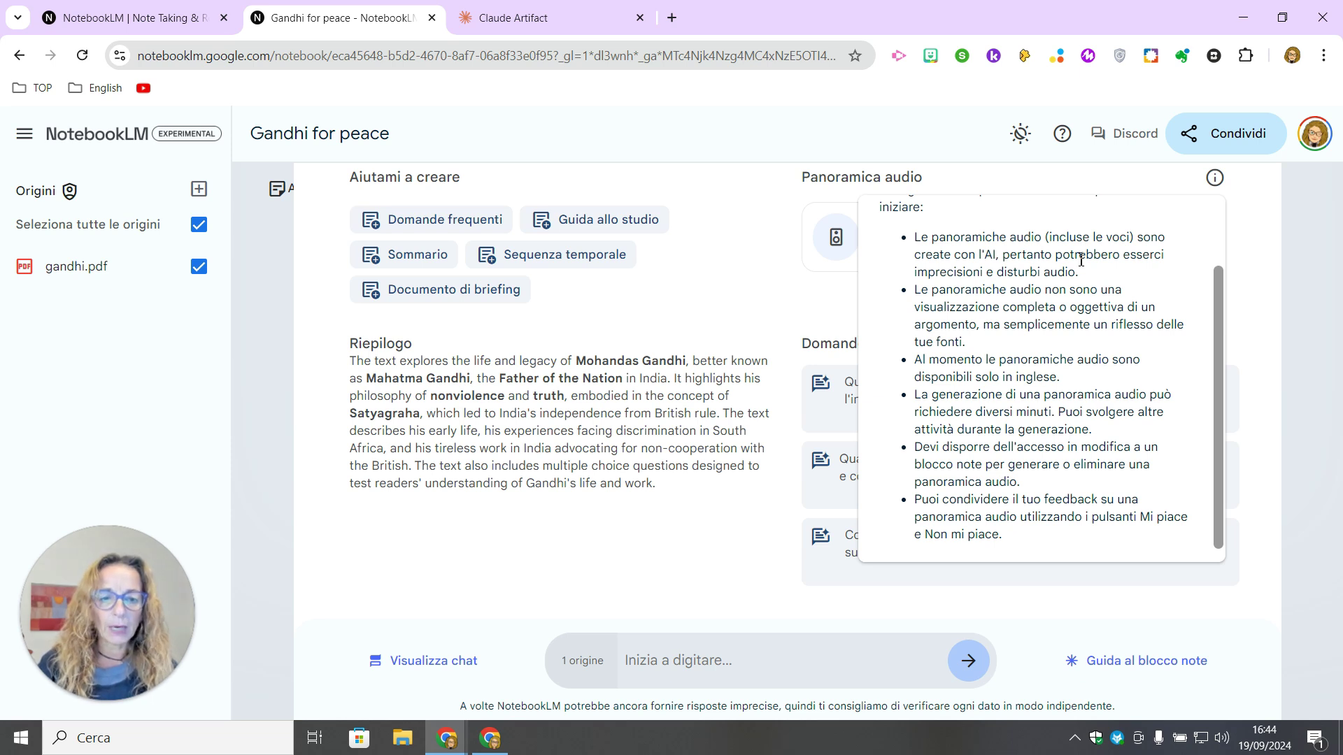
scroll(1085, 290, "down", 1)
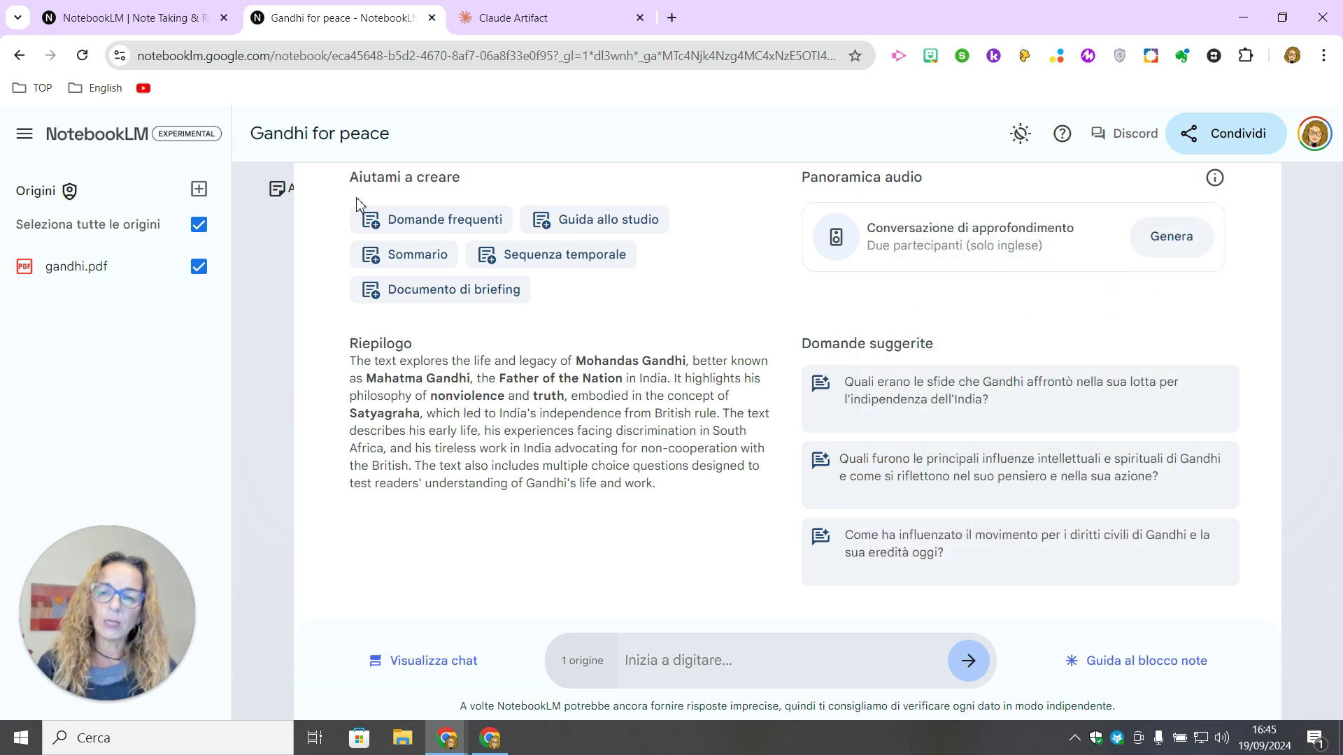
left_click(1161, 251)
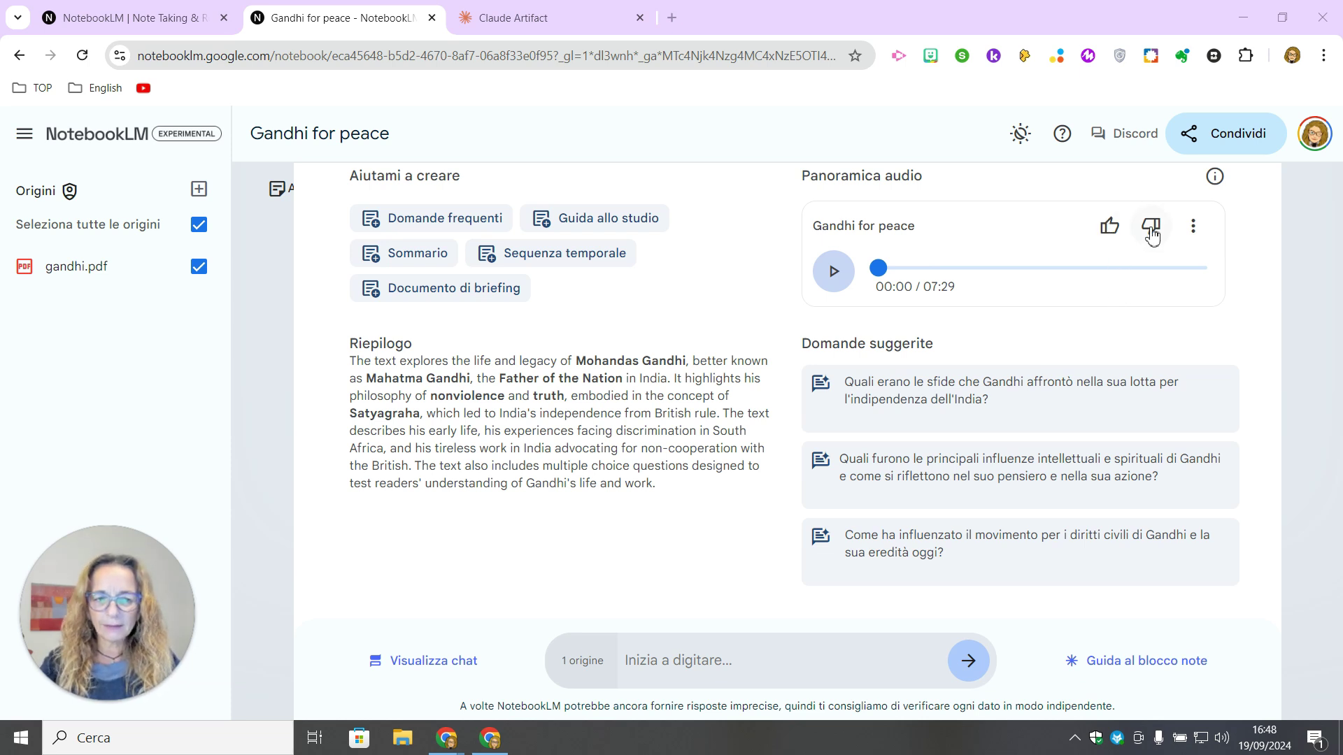
Check the playback options, play the opening seconds of the generated audio overview, and download the audio file.
left_click(1196, 230)
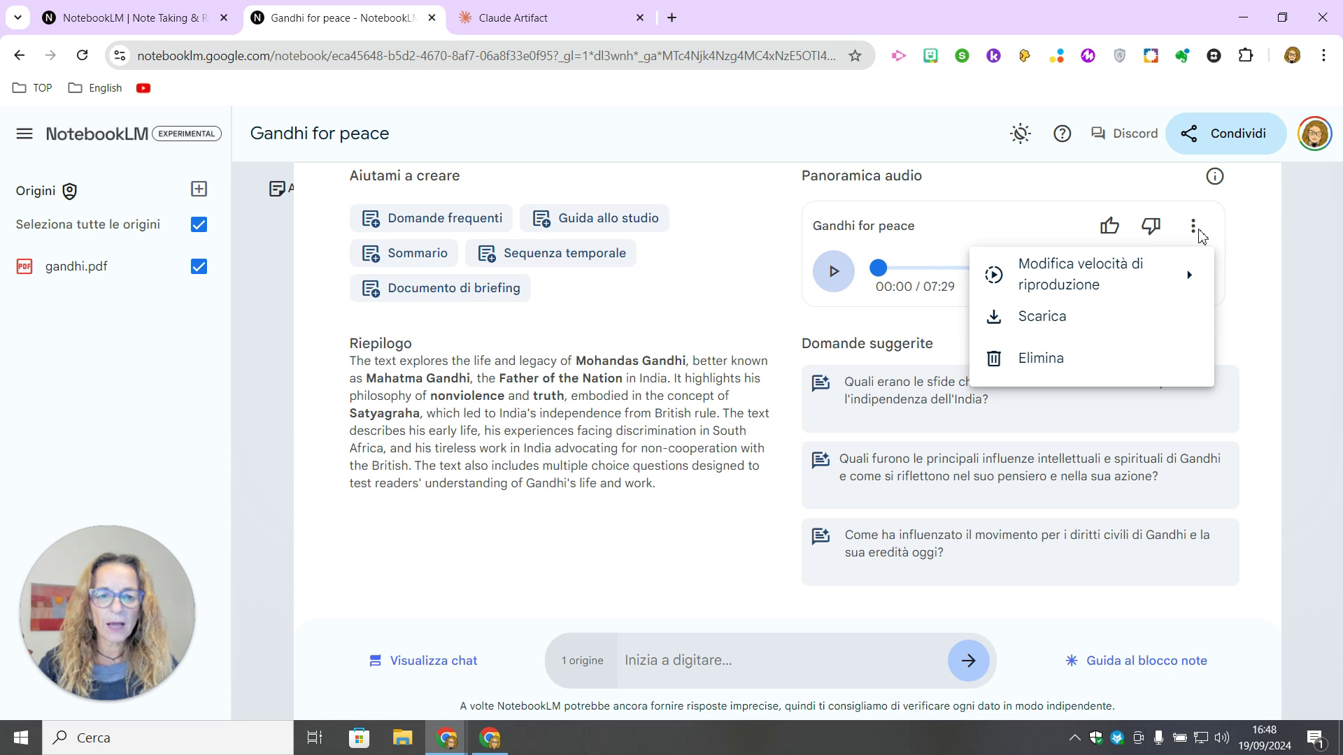
mouse_move(1150, 297)
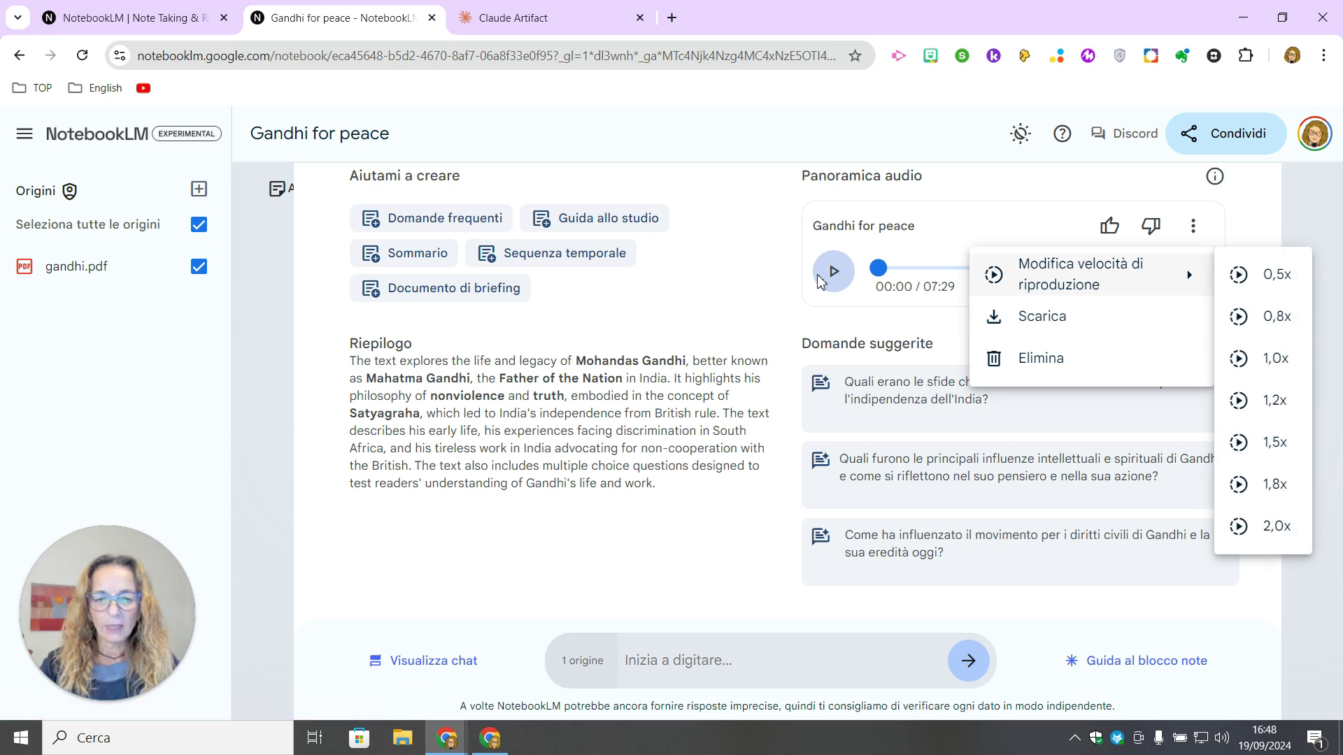
left_click(840, 275)
left_click(839, 274)
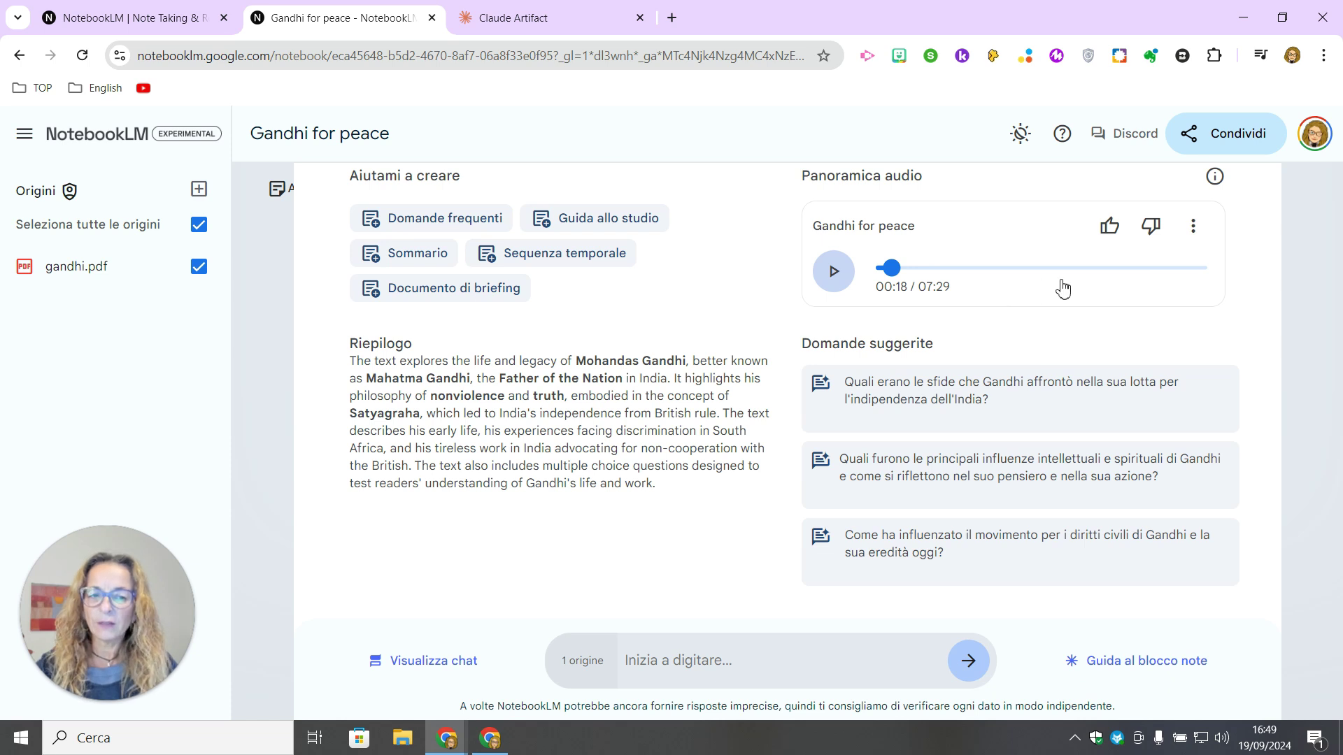
left_click(1195, 230)
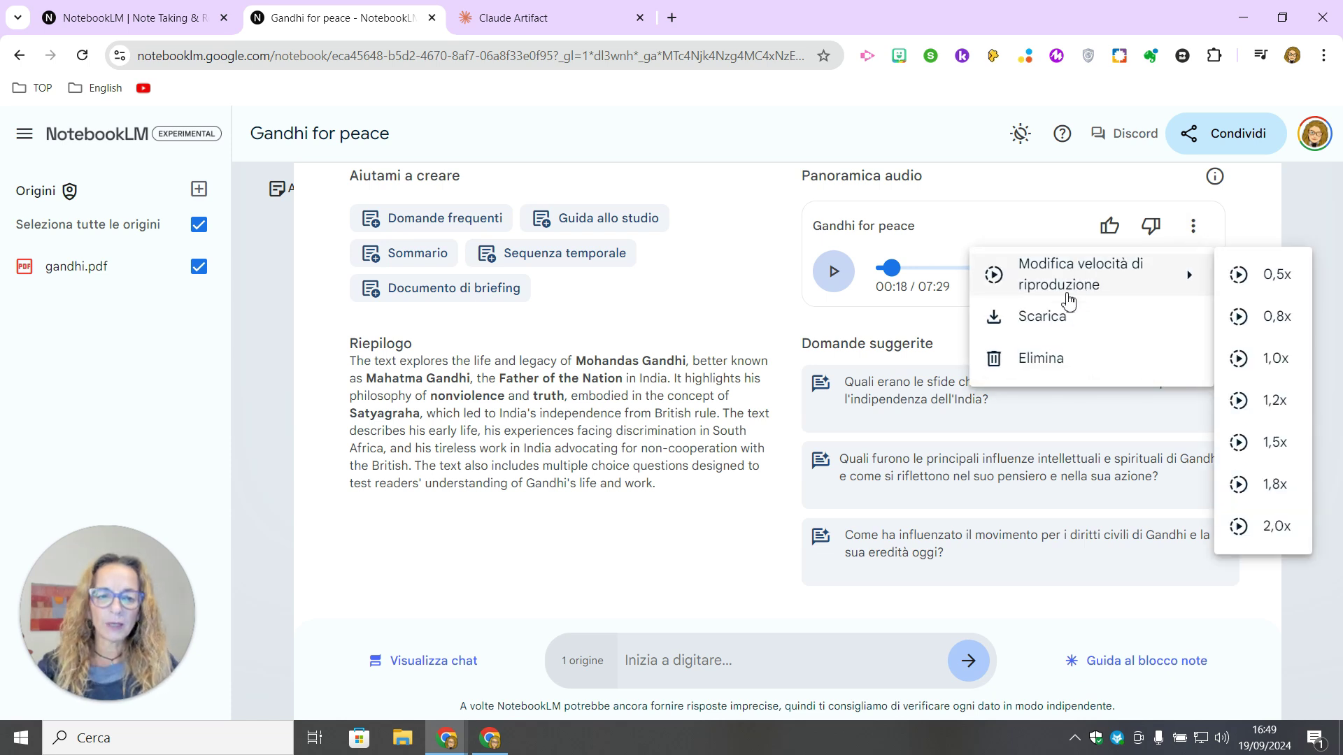
left_click(1058, 320)
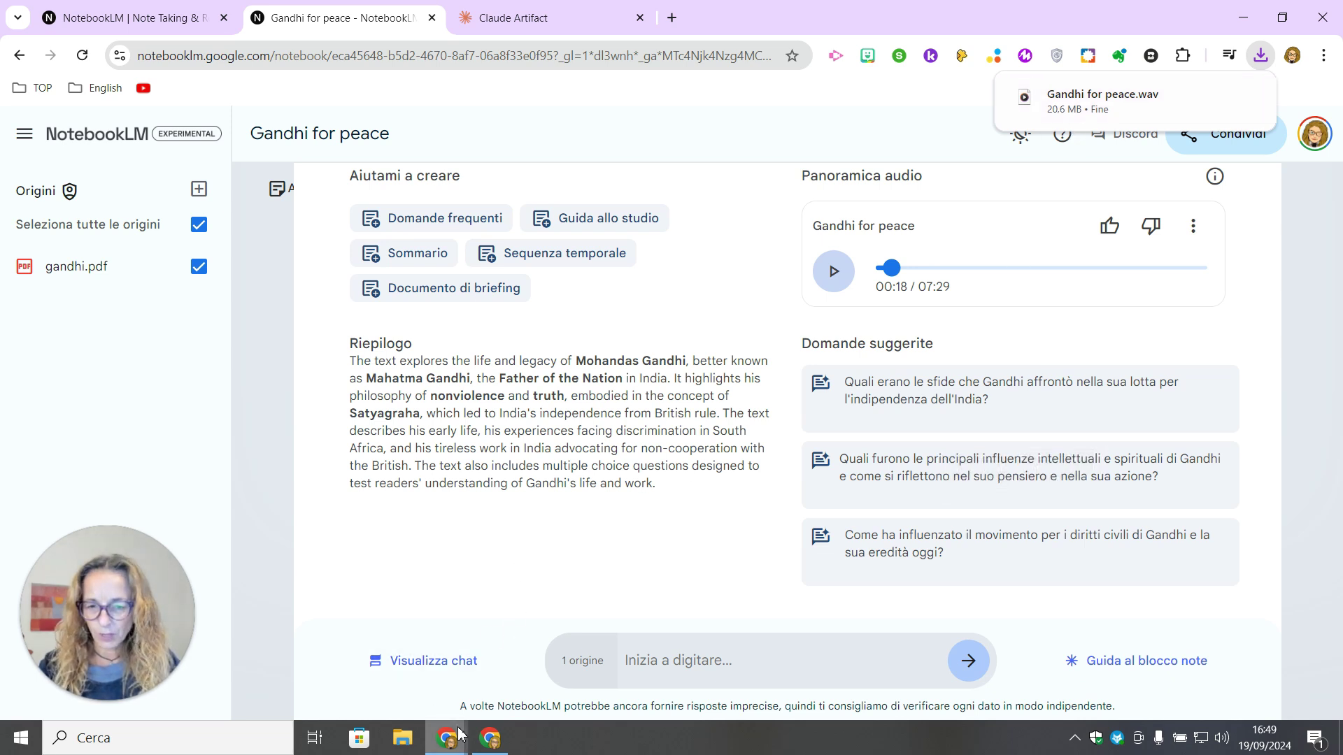
Switch to Canva and create a new blank Video (1080p) project.
left_click(490, 738)
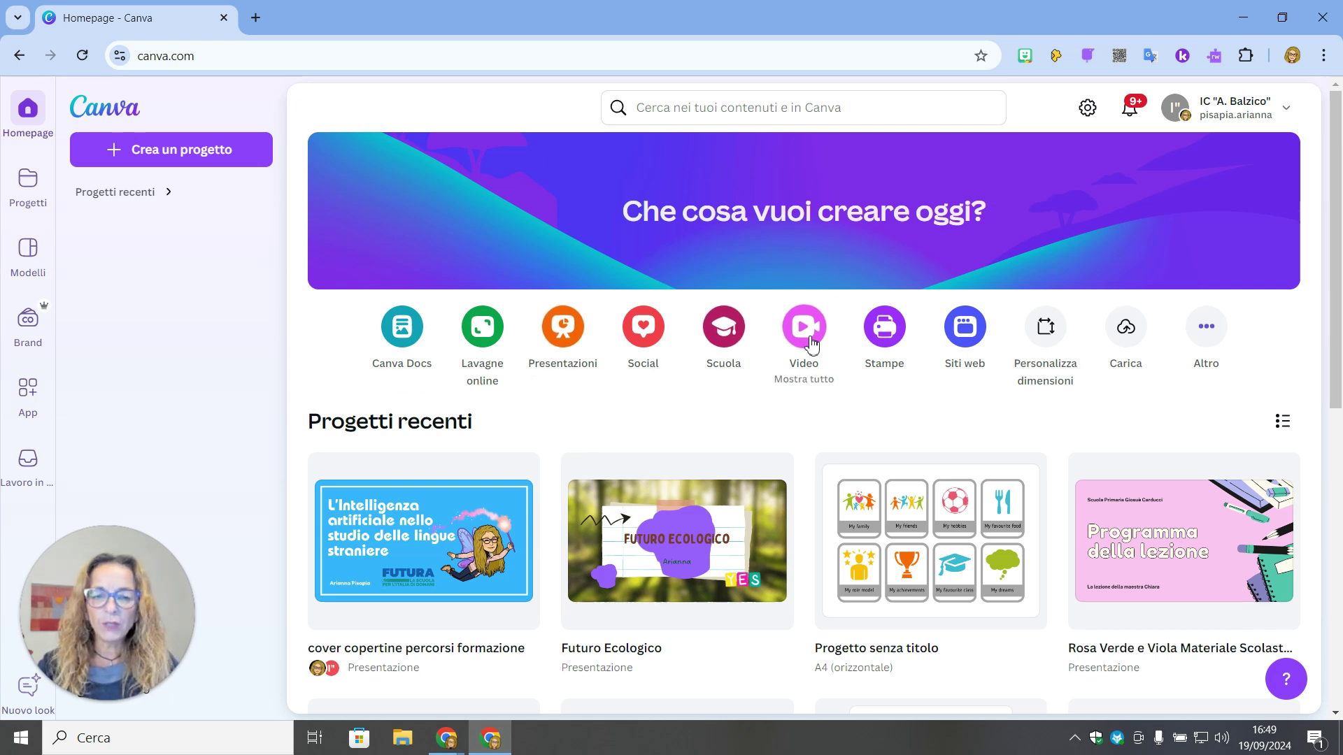
left_click(804, 332)
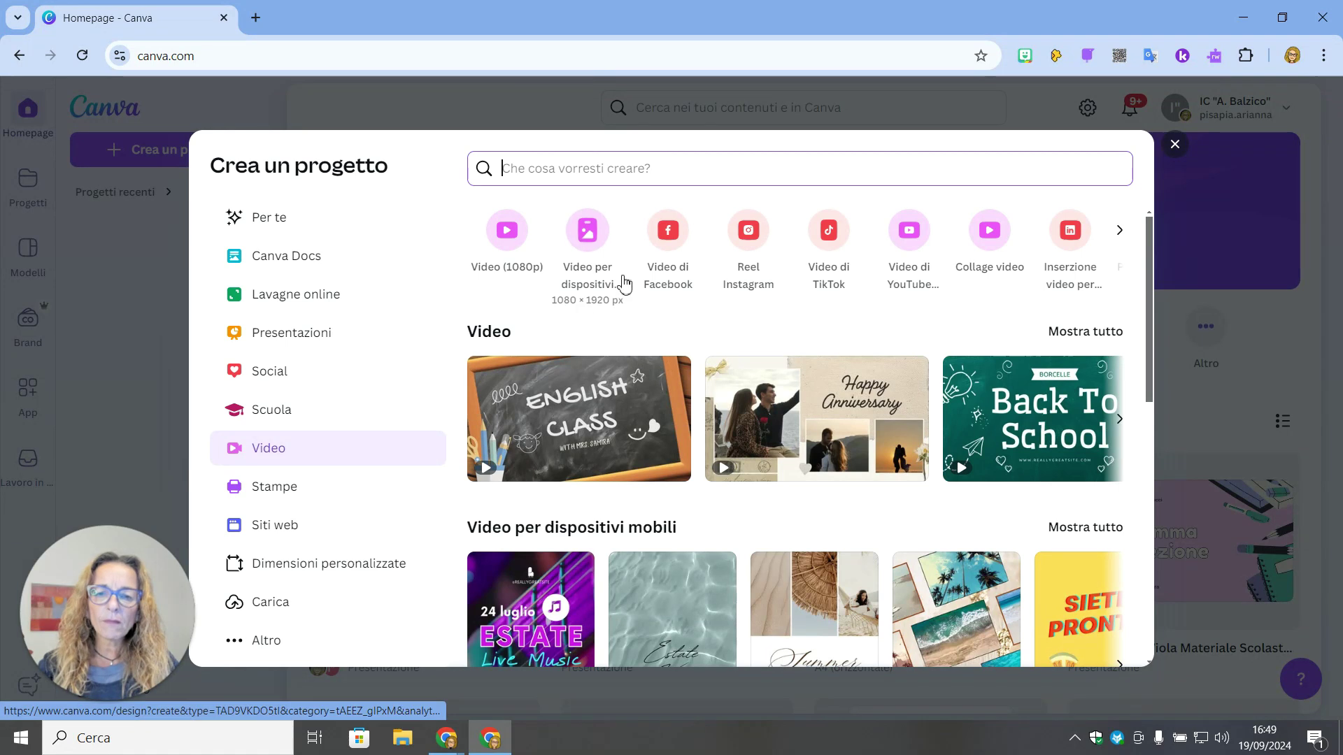
left_click(508, 235)
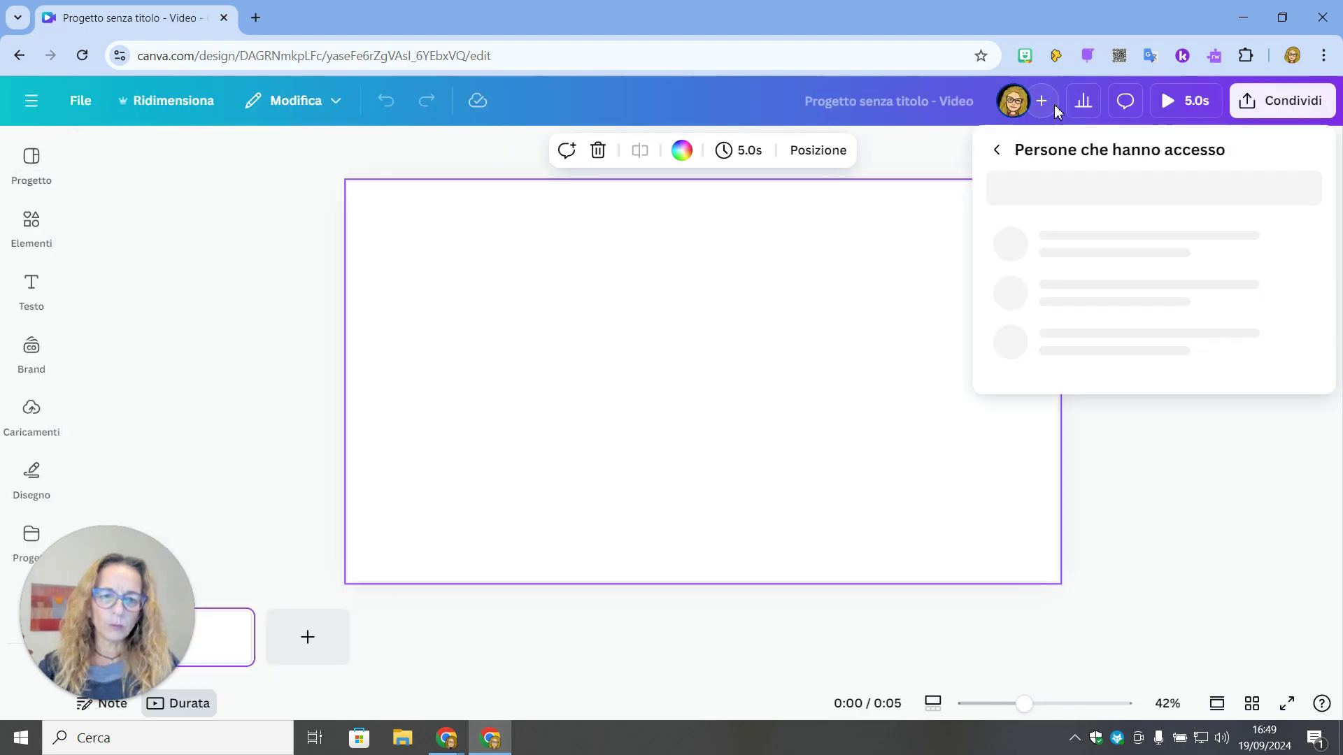
Title the video project "Gandhi podcast" and upload the audio file "Gandhi for peace" from the Download folder.
left_click(914, 108)
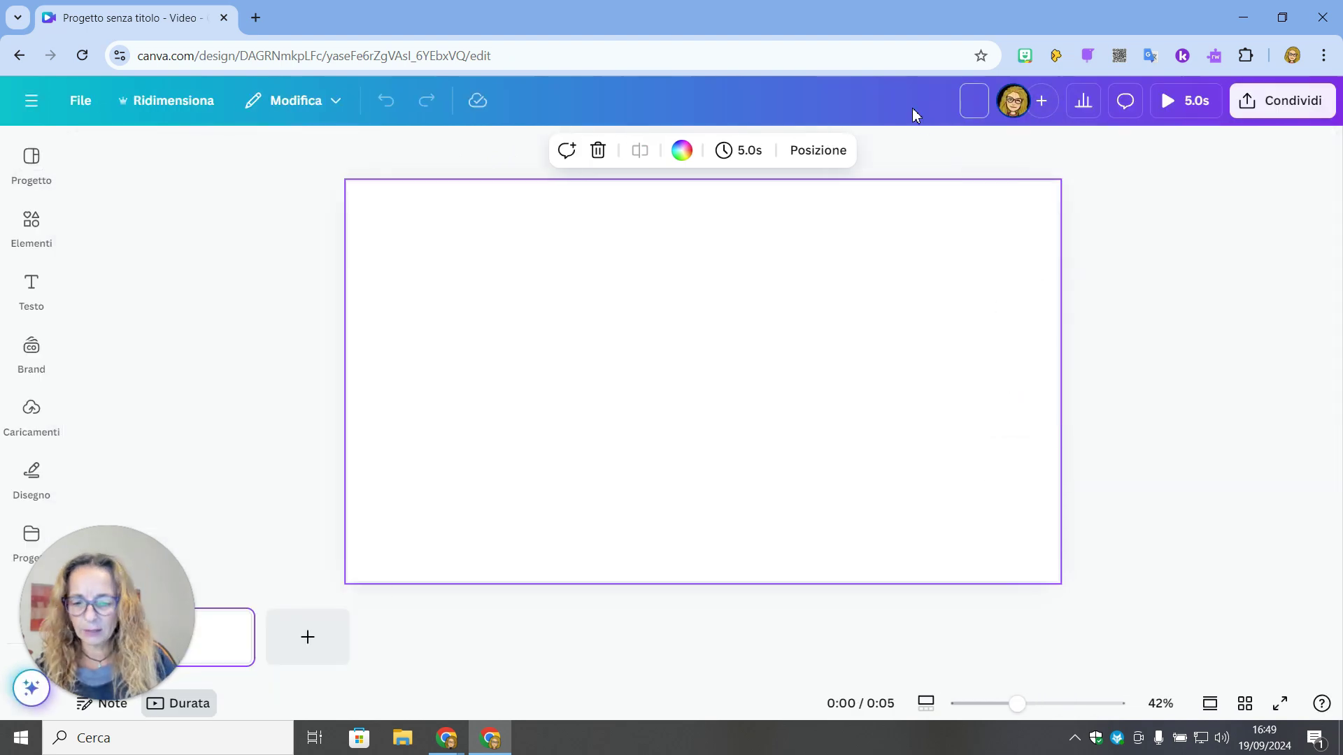
type("Gandhi podcast")
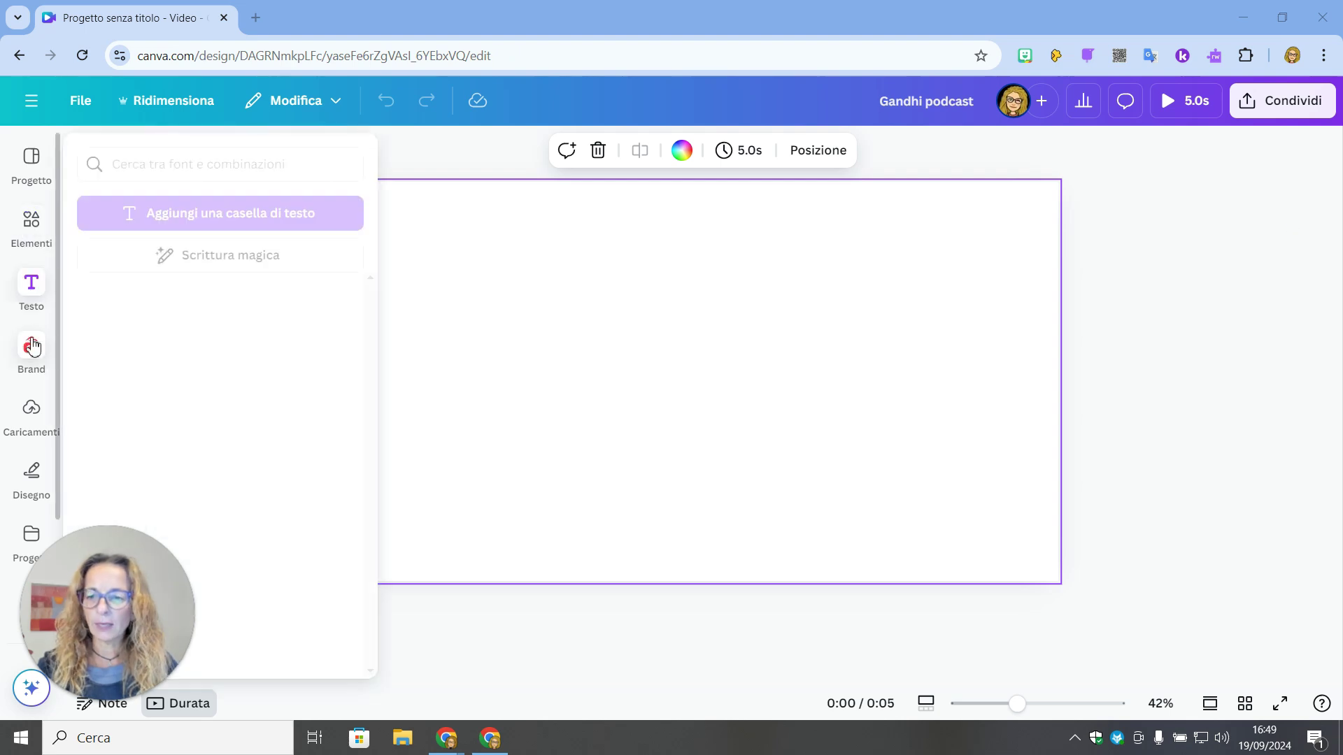
left_click(38, 418)
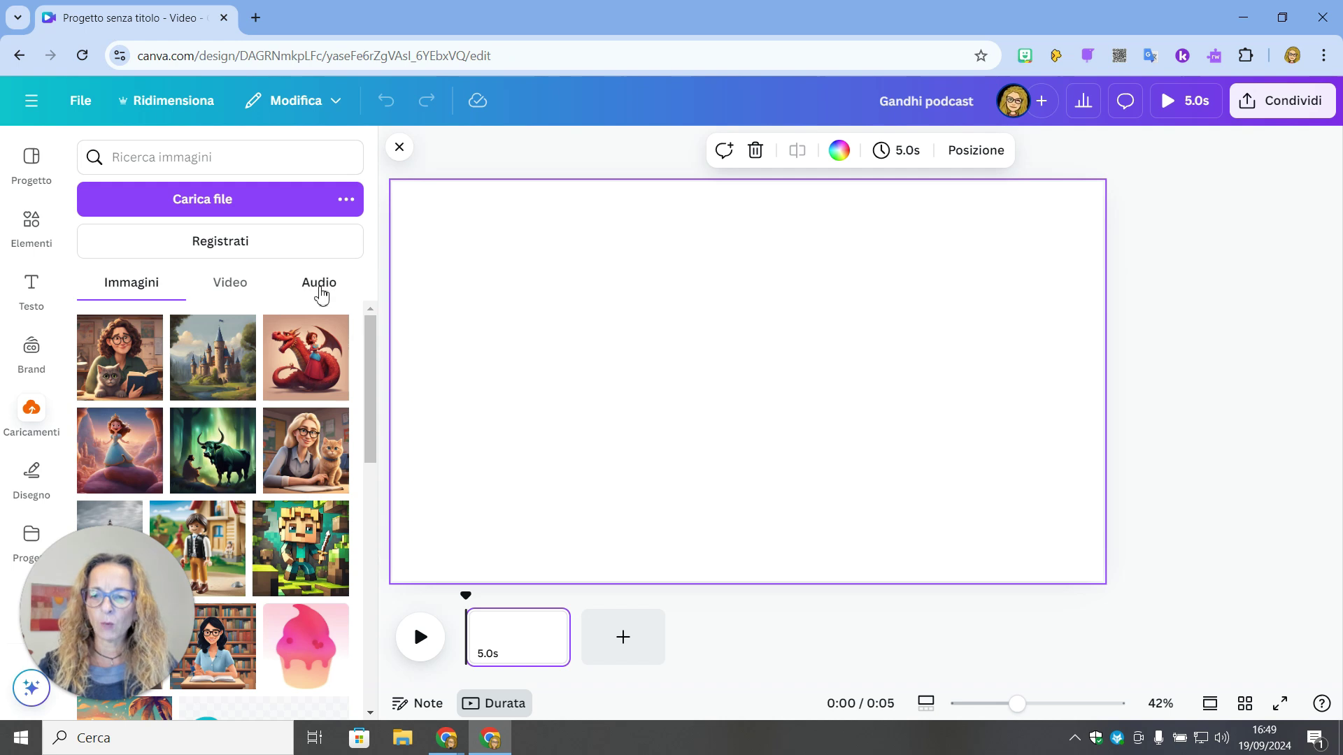
left_click(321, 294)
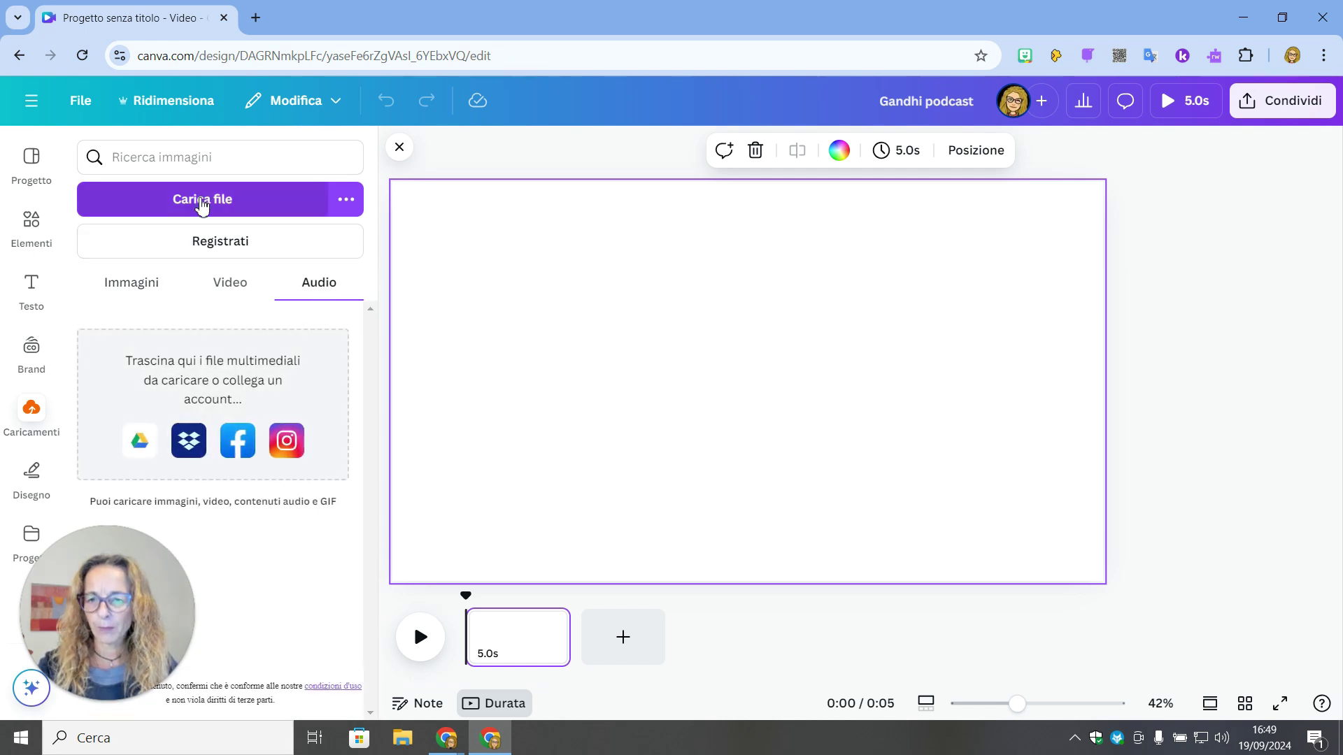
left_click(241, 205)
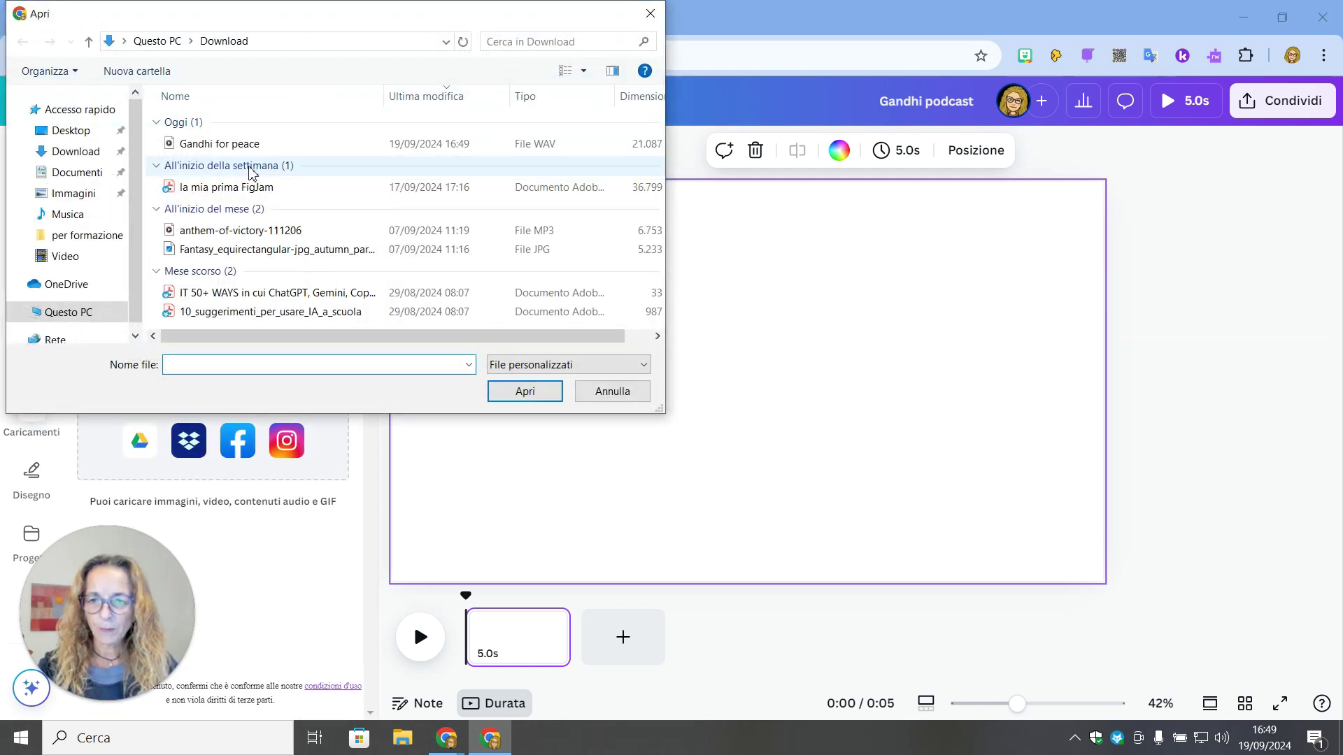
left_click(245, 143)
left_click(525, 393)
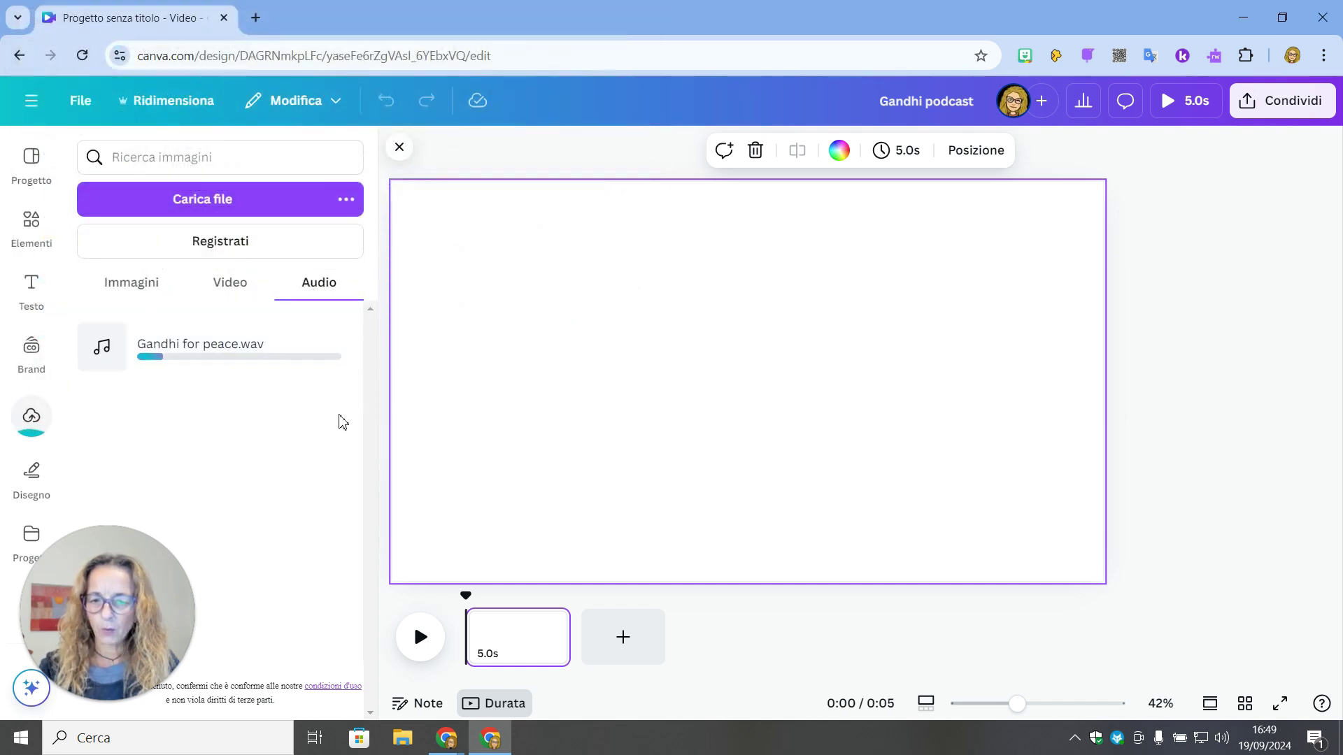
Search the elements for "podcast" photos and fill the page with the photo of a man and woman in headphones talking at microphones.
left_click(31, 220)
left_click(180, 160)
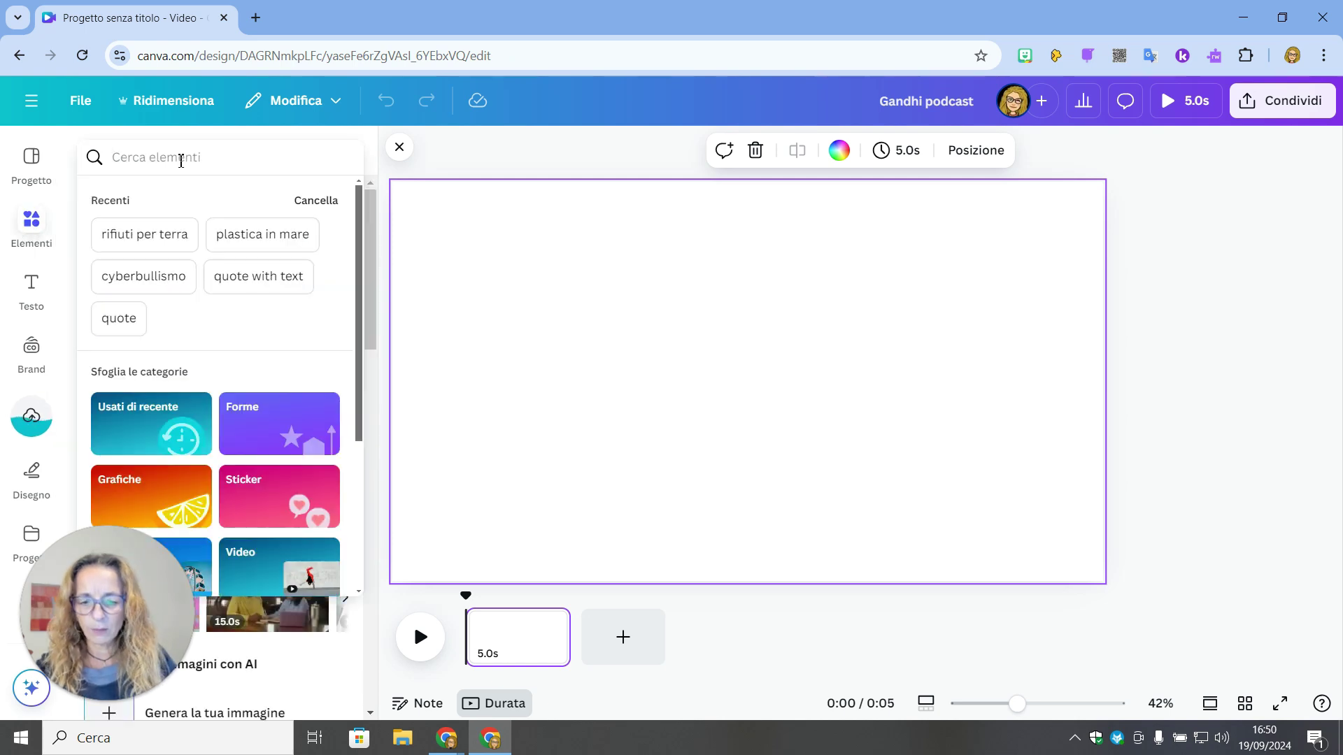
type("podcast")
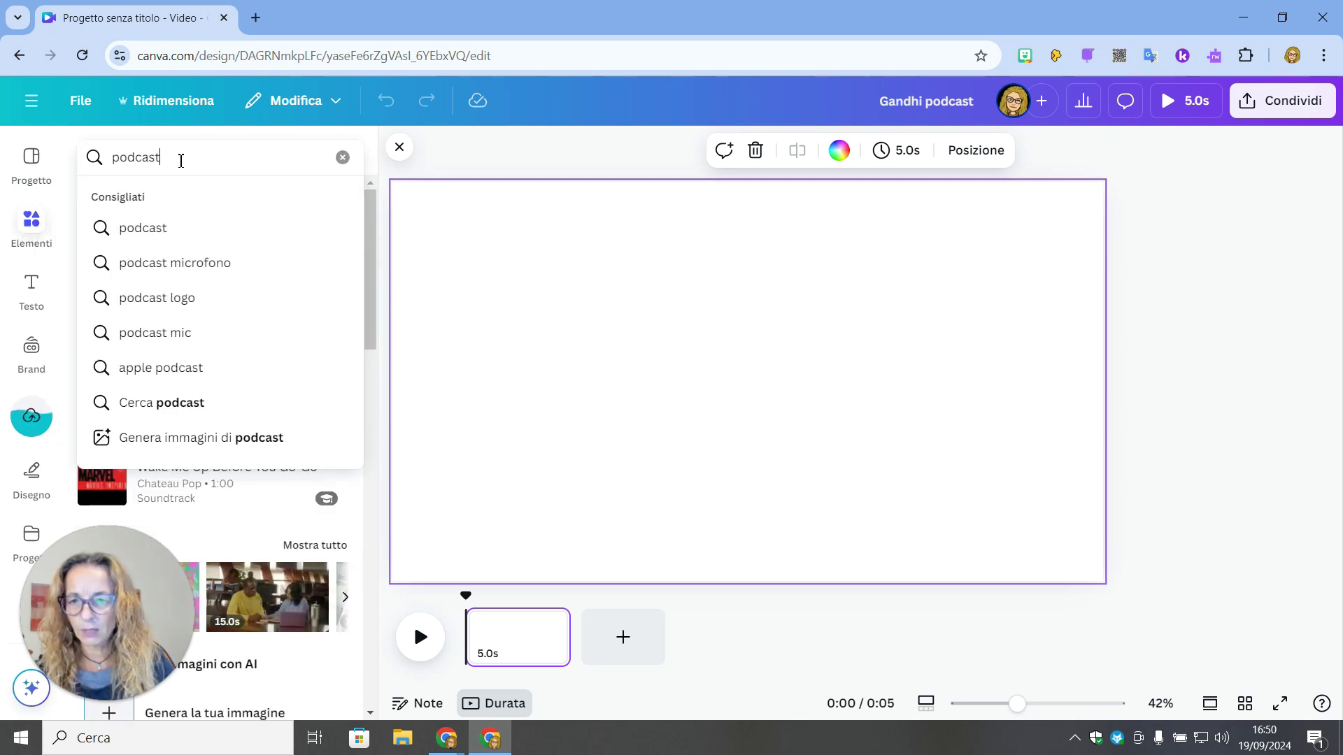
key("Return")
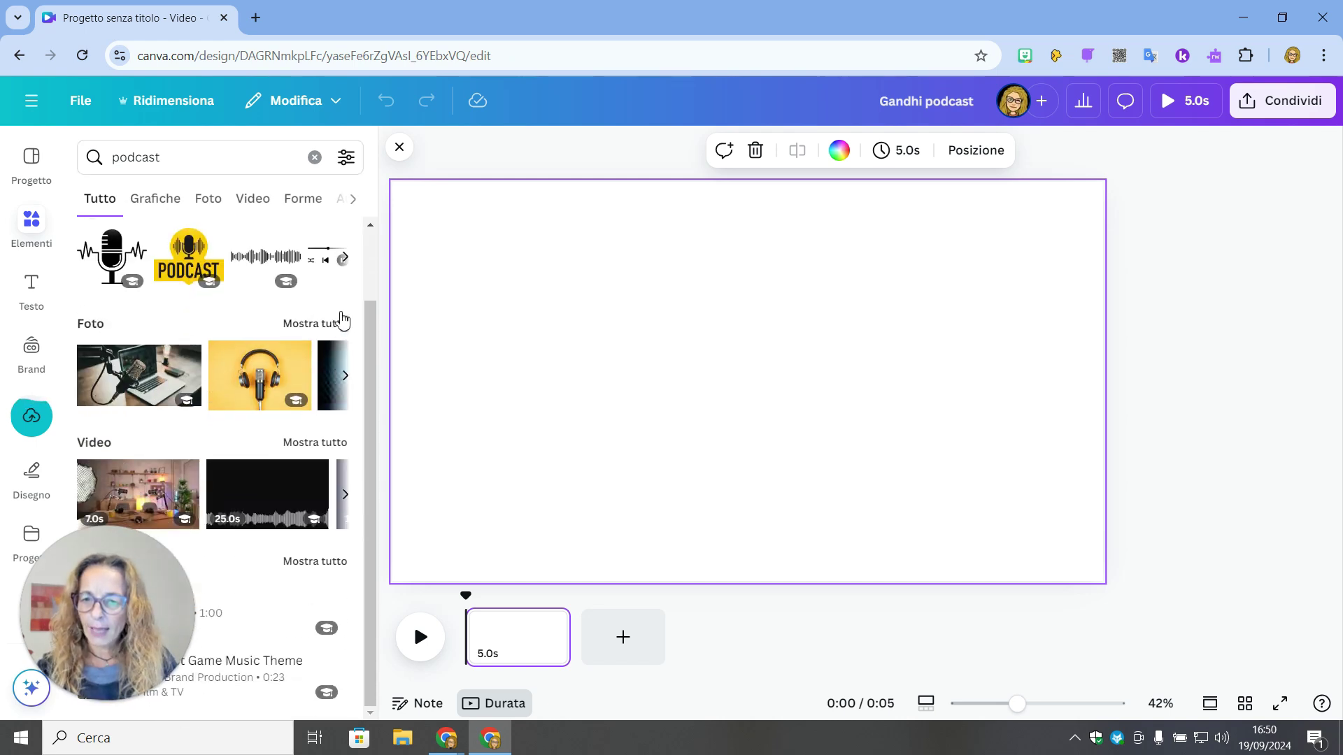
left_click(343, 326)
scroll(280, 414, "down", 5)
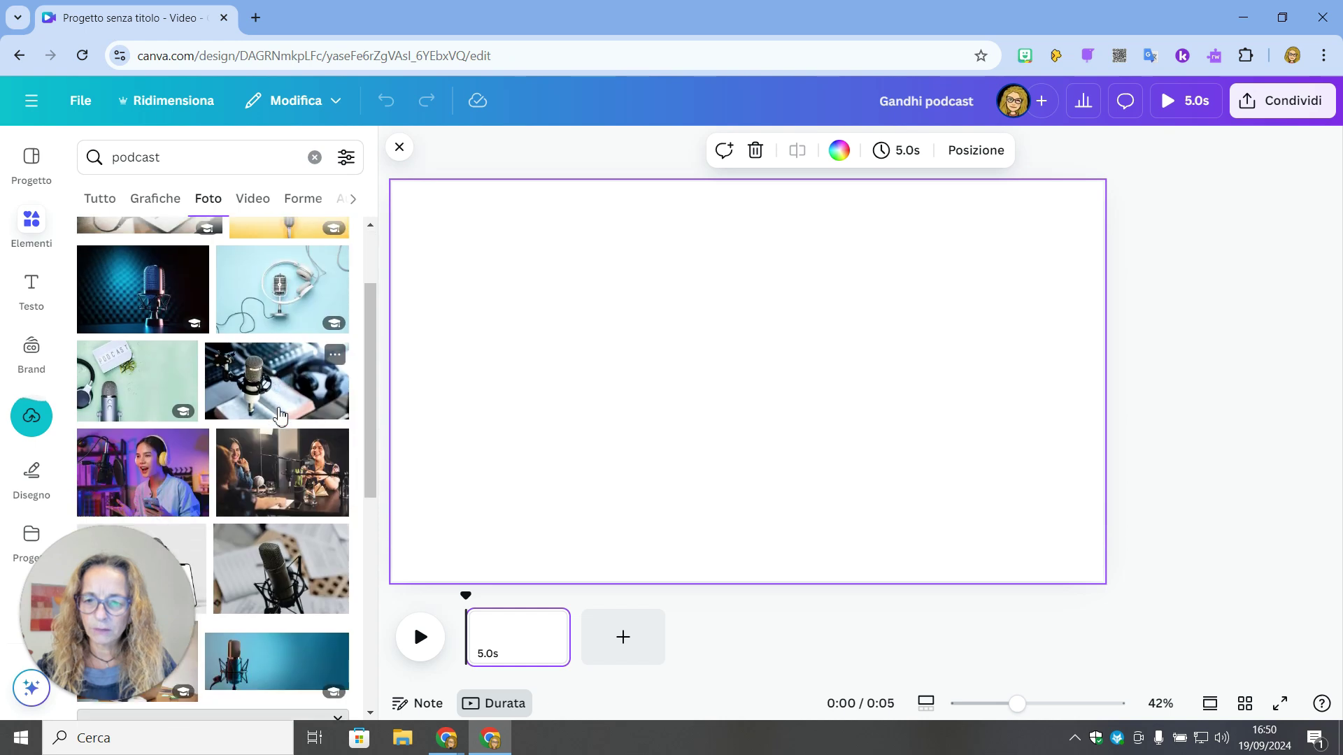
scroll(280, 414, "down", 5)
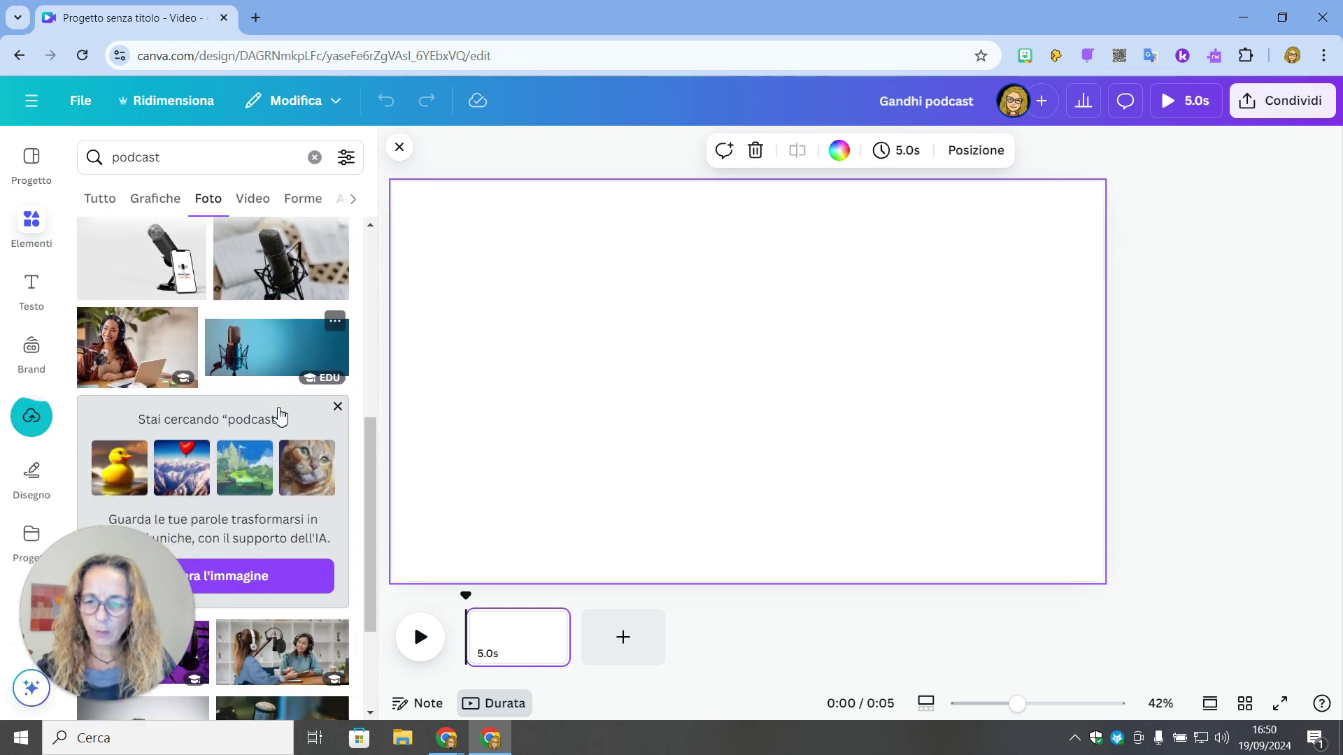
scroll(283, 416, "down", 10)
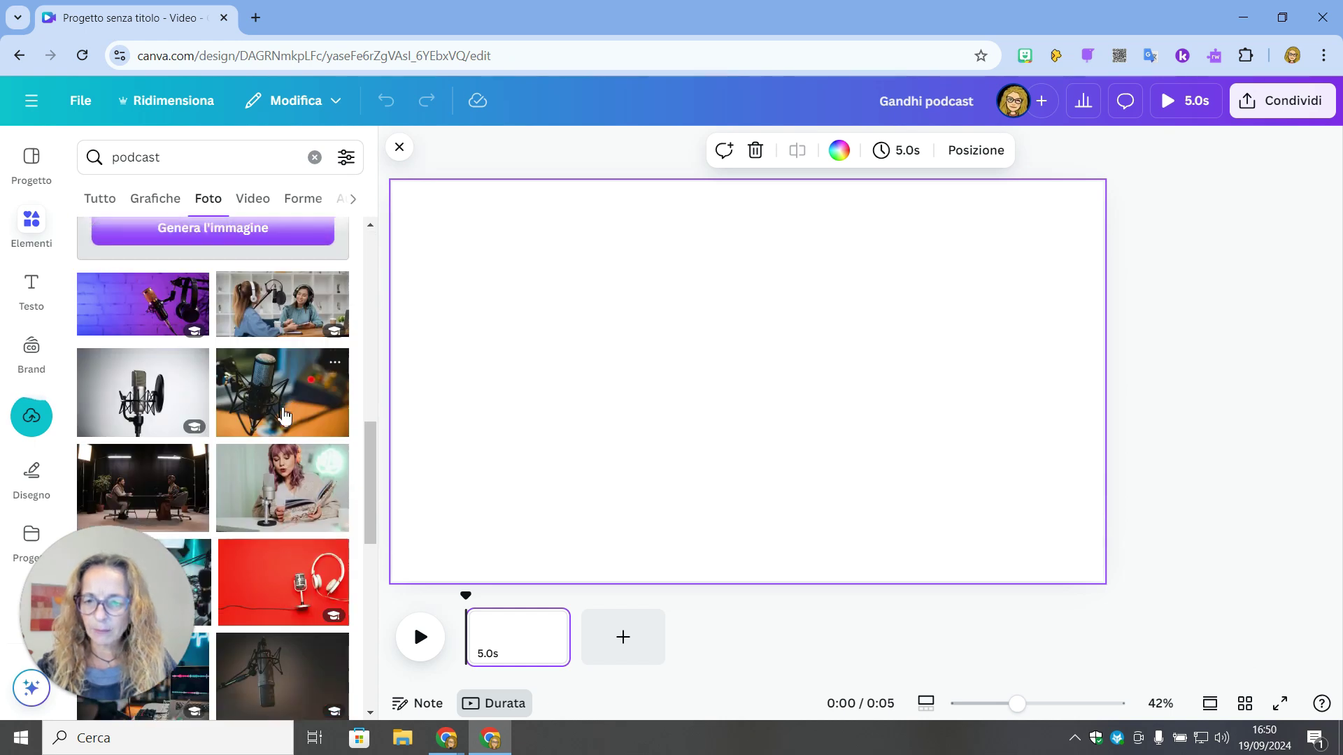
scroll(283, 416, "down", 3)
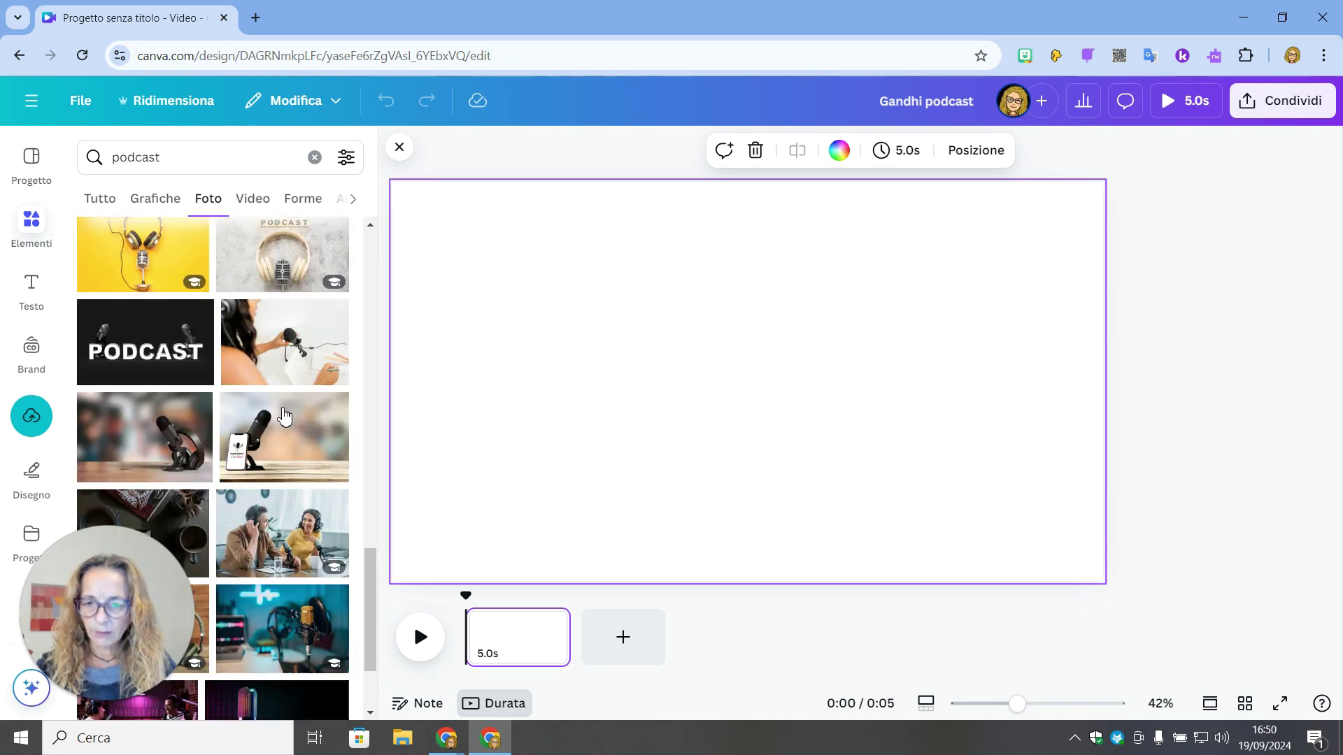
scroll(285, 413, "down", 2)
left_click_drag(287, 447, 430, 253)
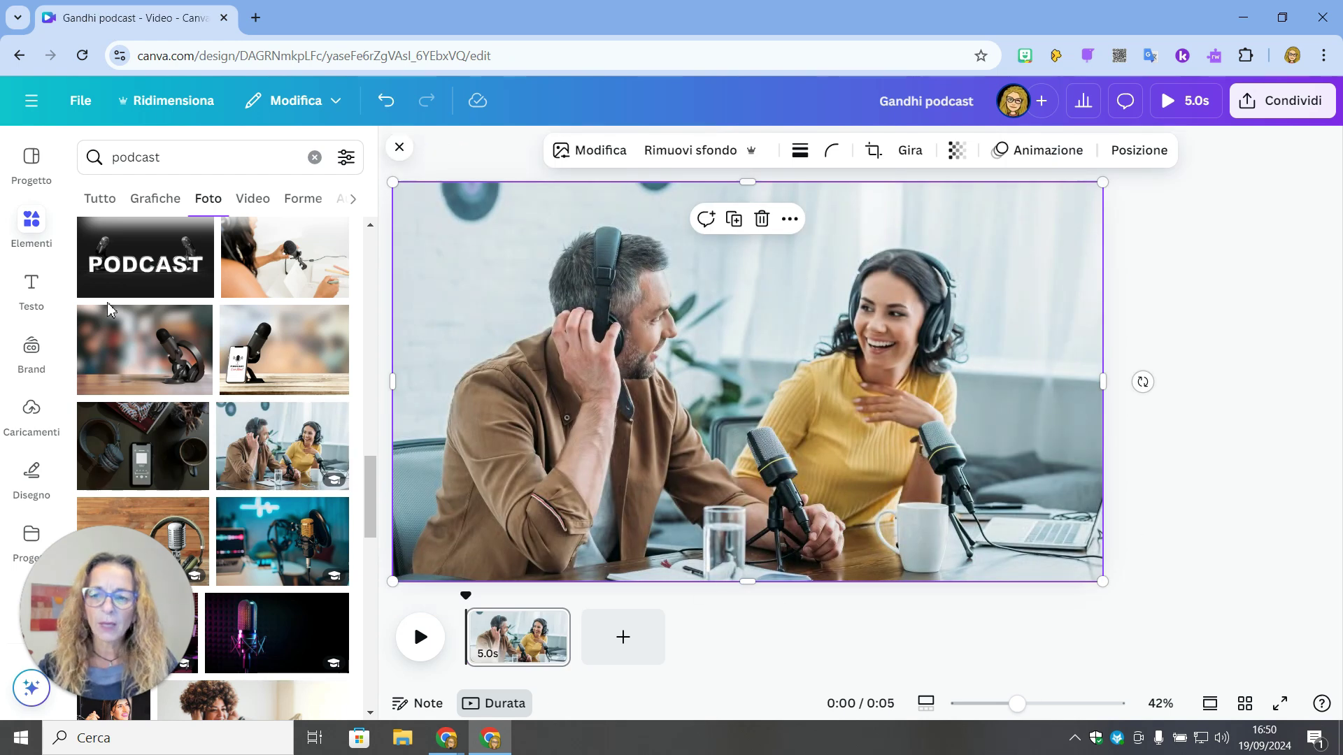
Add the uploaded Gandhi for peace.wav audio to the timeline beneath the podcast photo page.
left_click(42, 430)
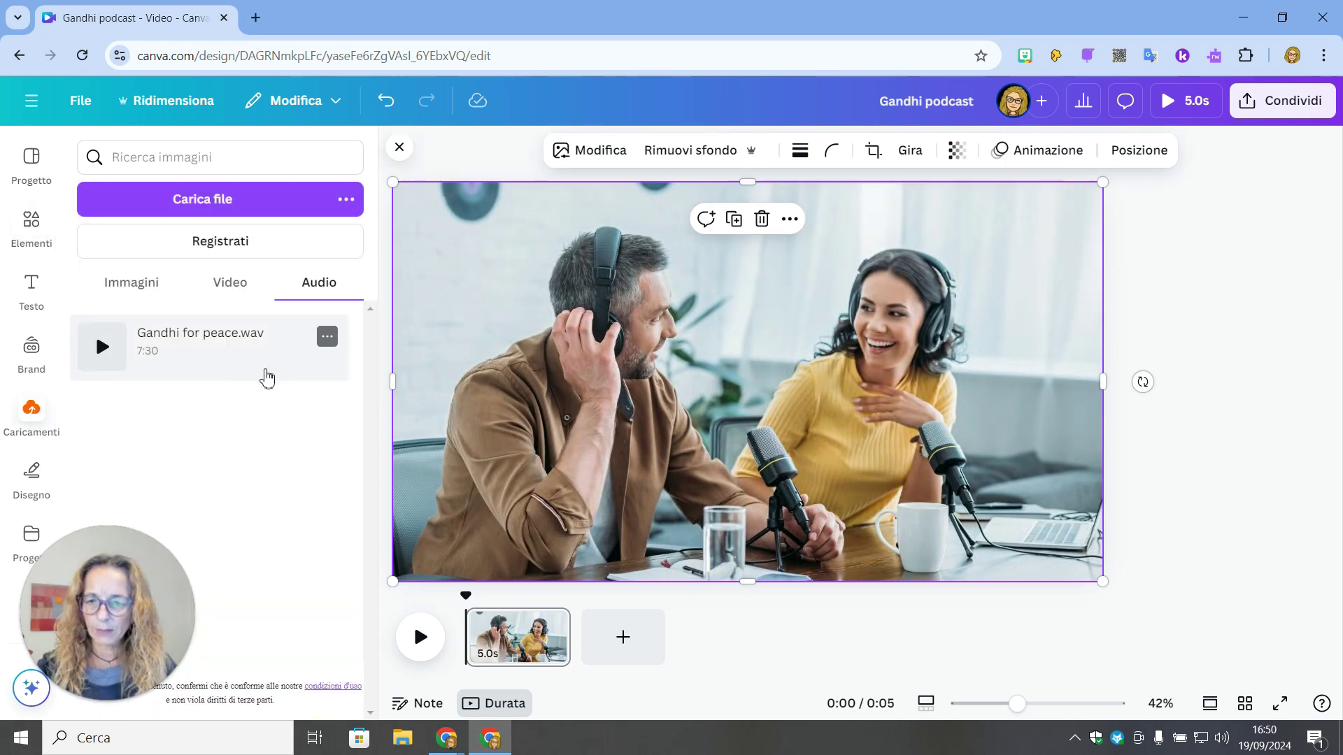
left_click_drag(198, 347, 516, 649)
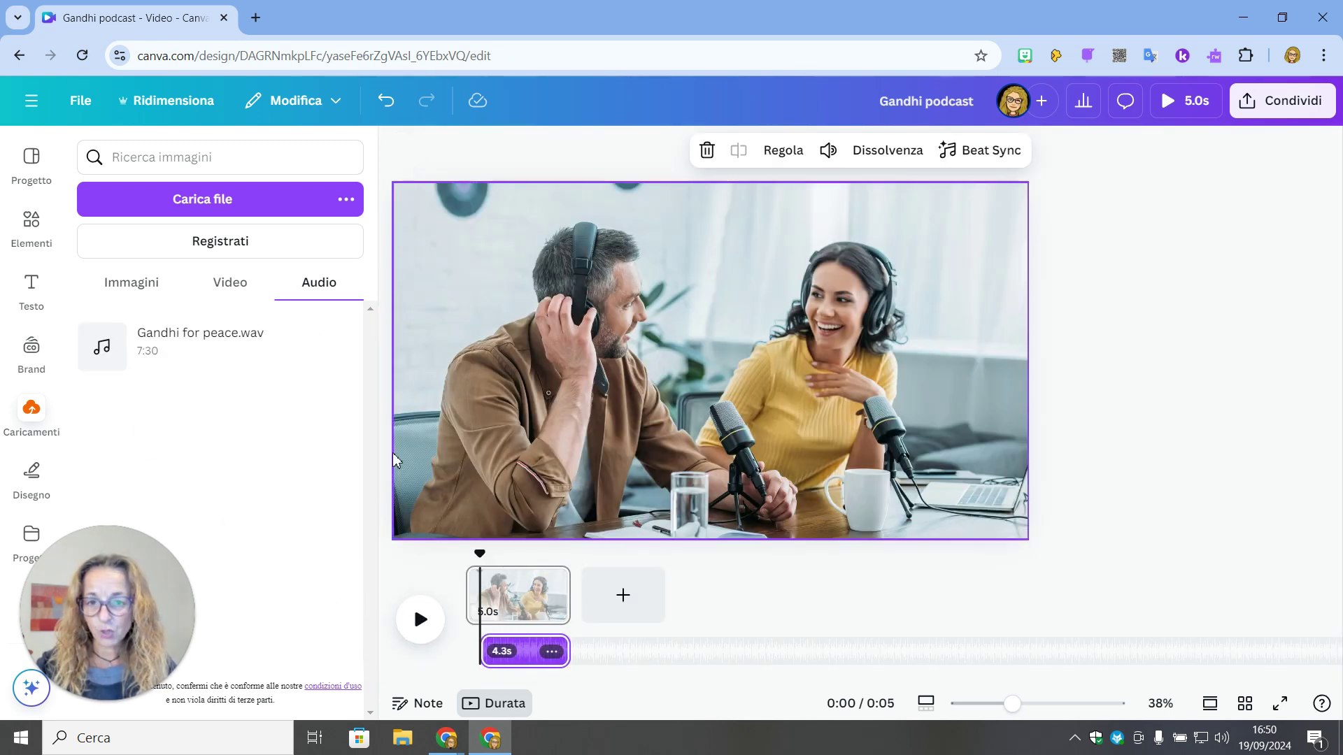
left_click(534, 652)
left_click(520, 652)
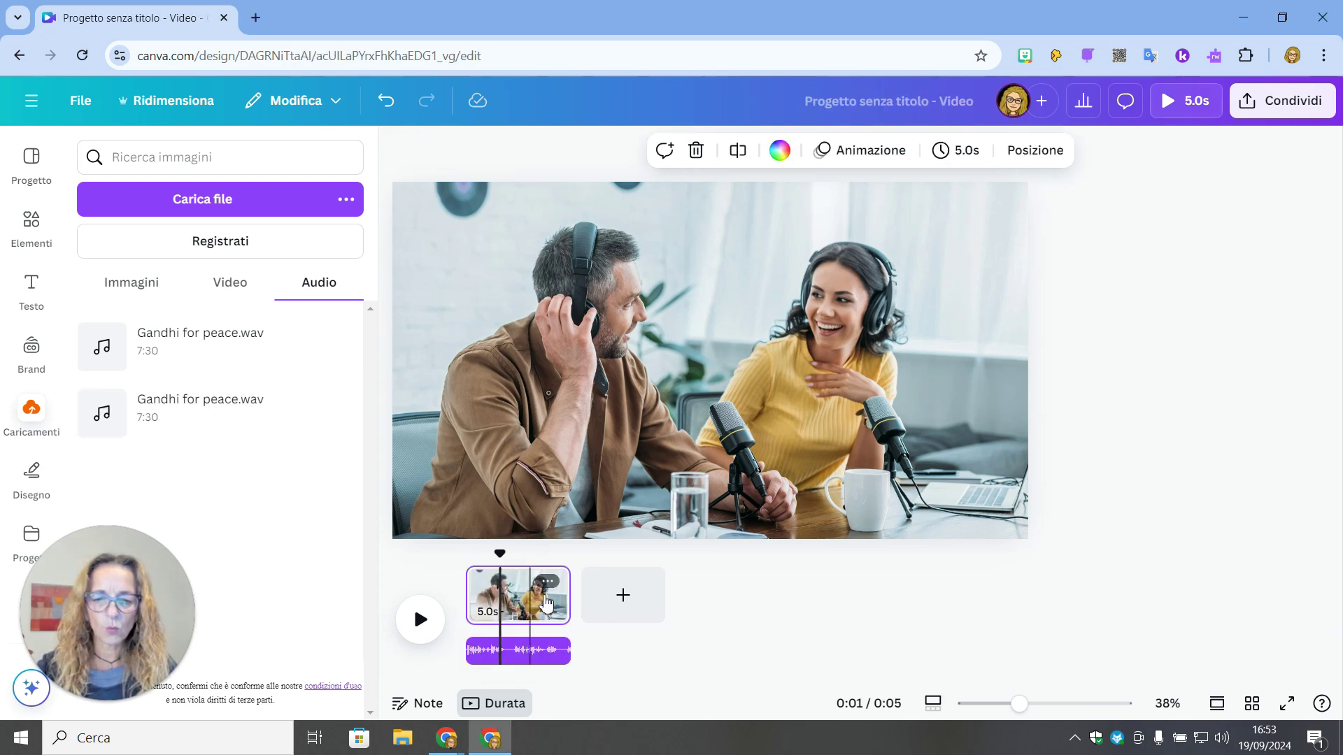
Set the duration of the podcast photo page to 7:17.
left_click(548, 582)
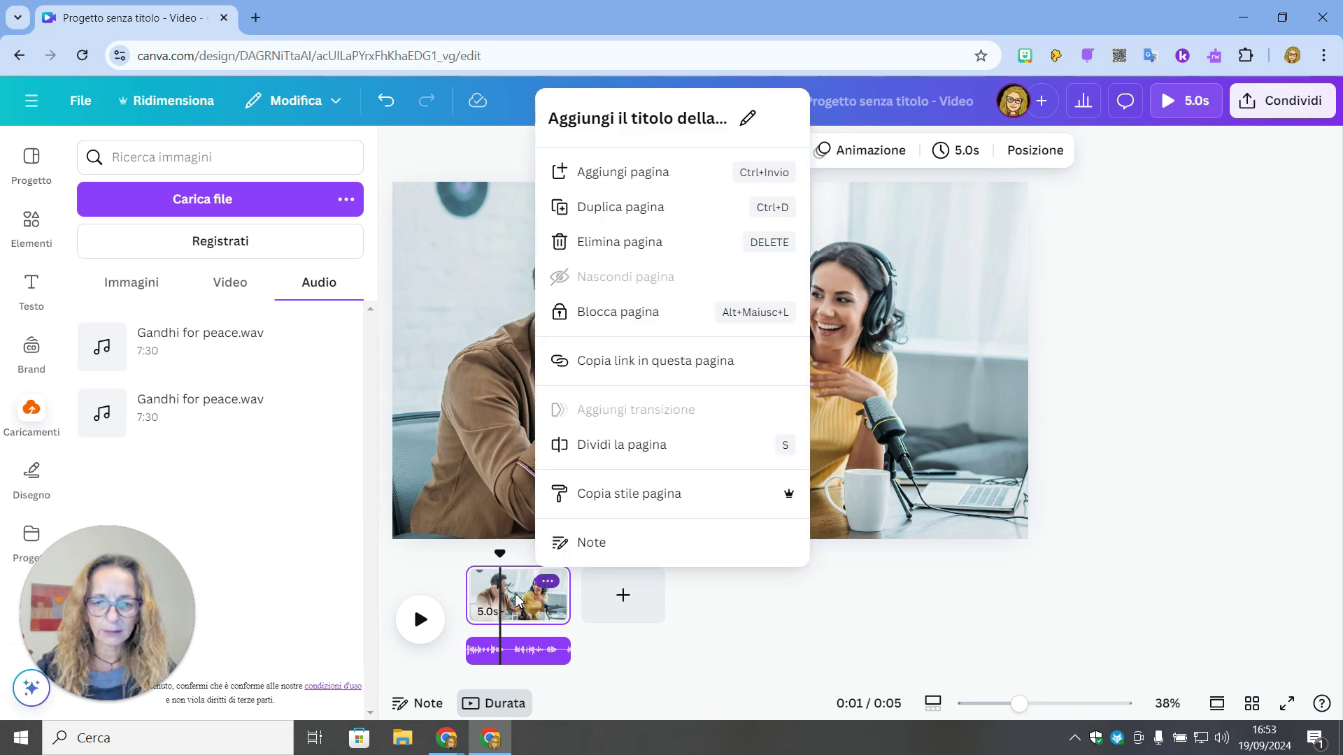
left_click(515, 600)
left_click(955, 153)
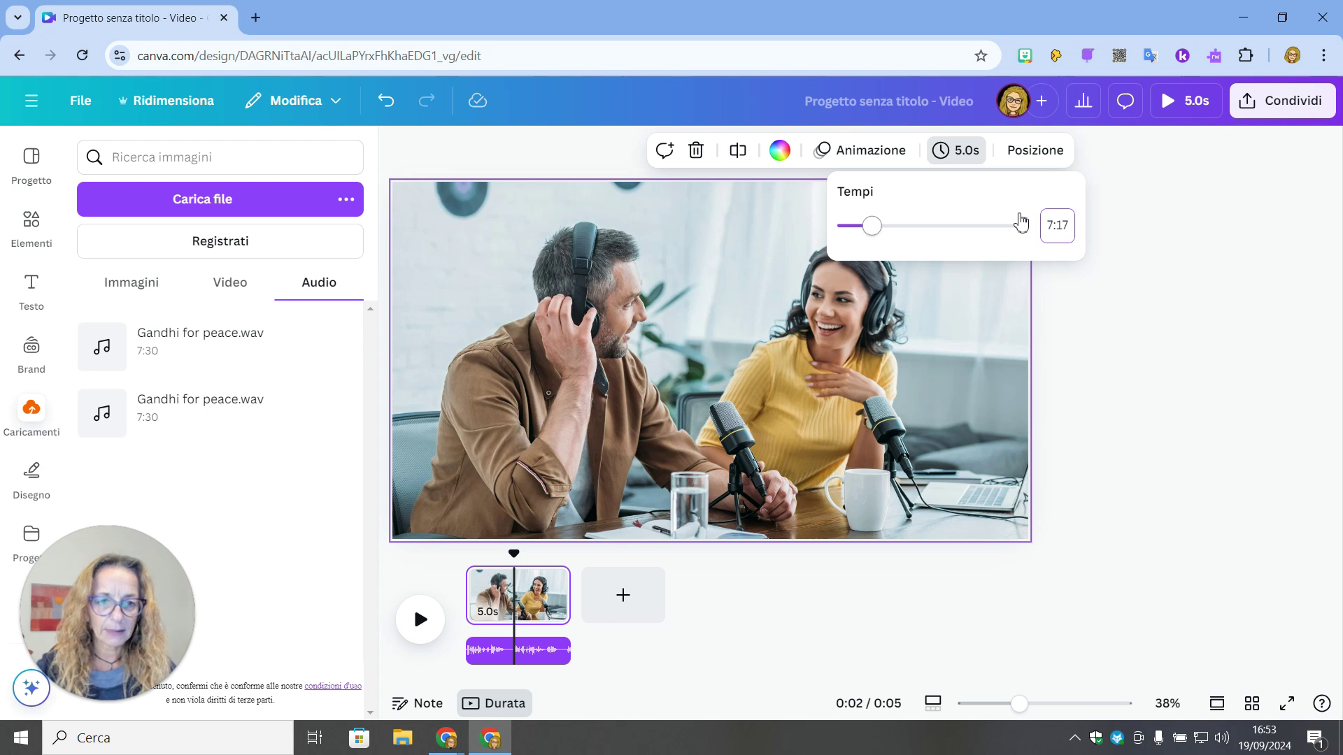
key("Return")
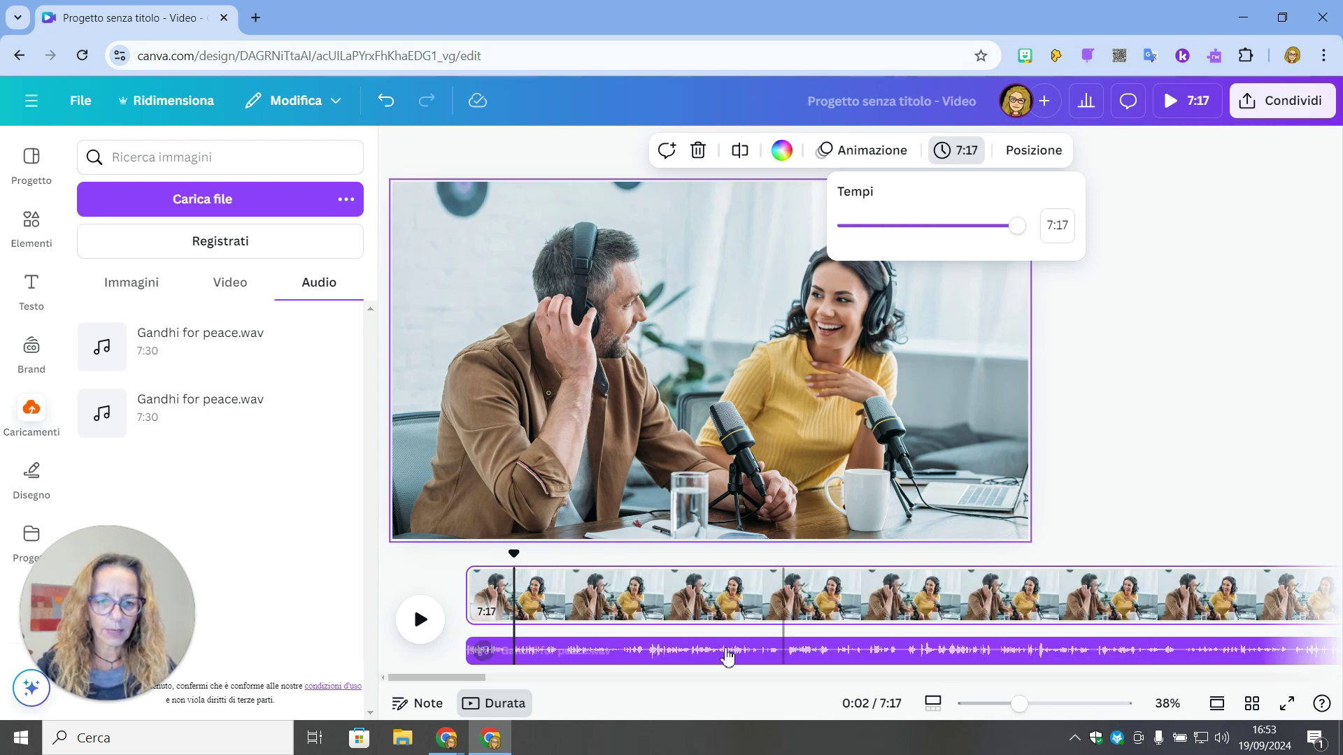
Return the playhead to the start of the timeline and play the first few seconds of the video.
left_click_drag(470, 682, 329, 665)
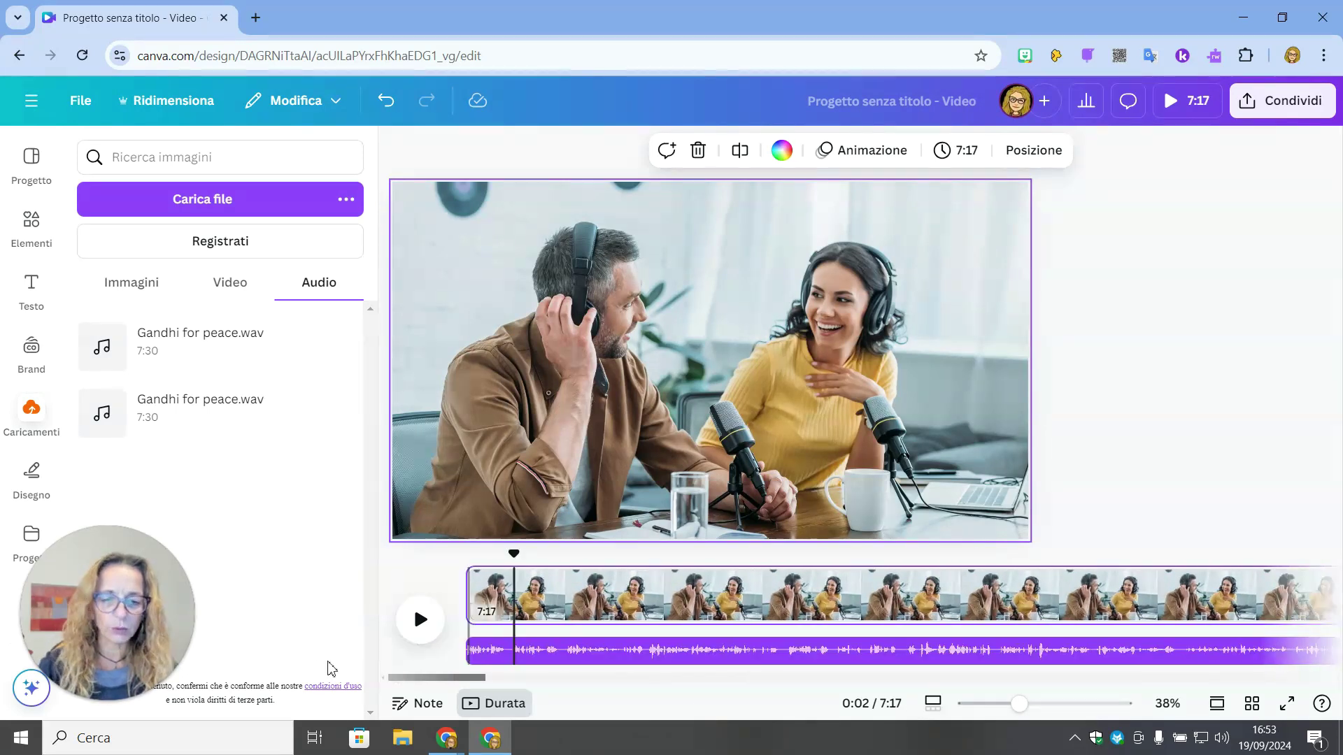
left_click_drag(514, 553, 466, 549)
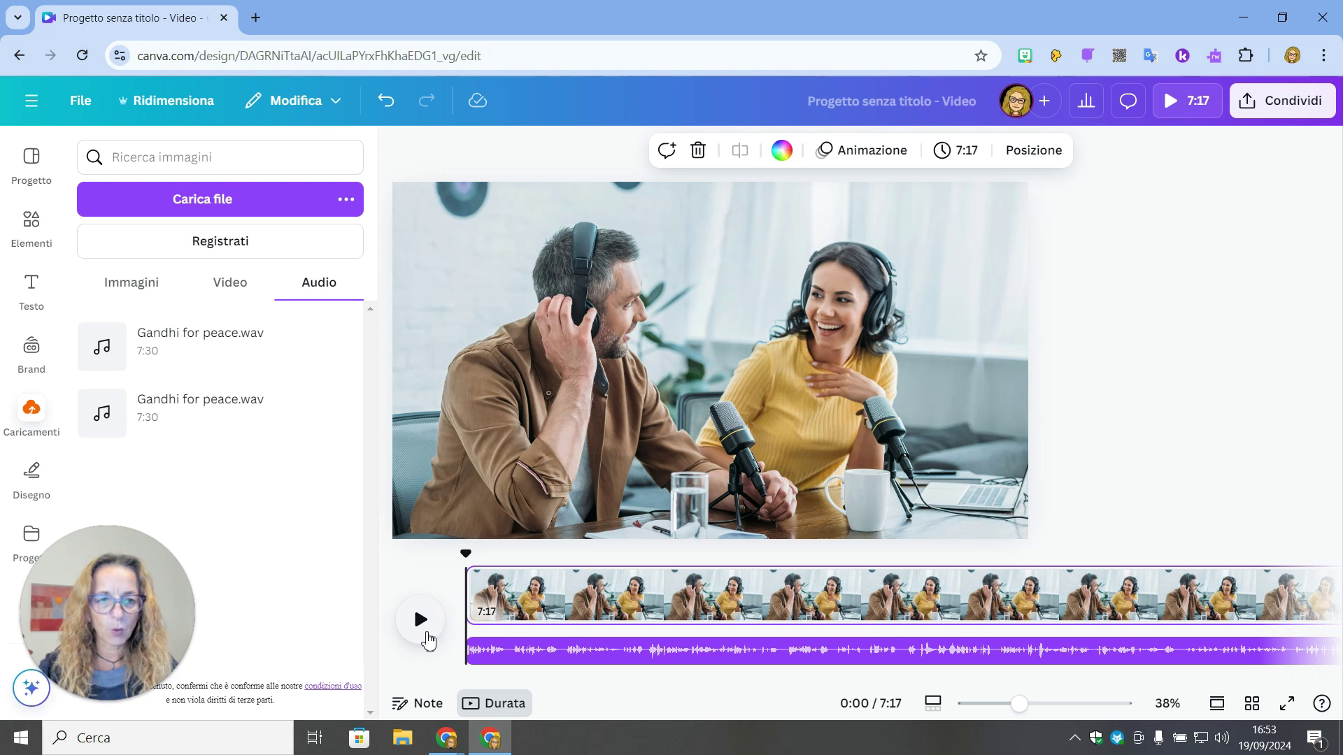
left_click(427, 634)
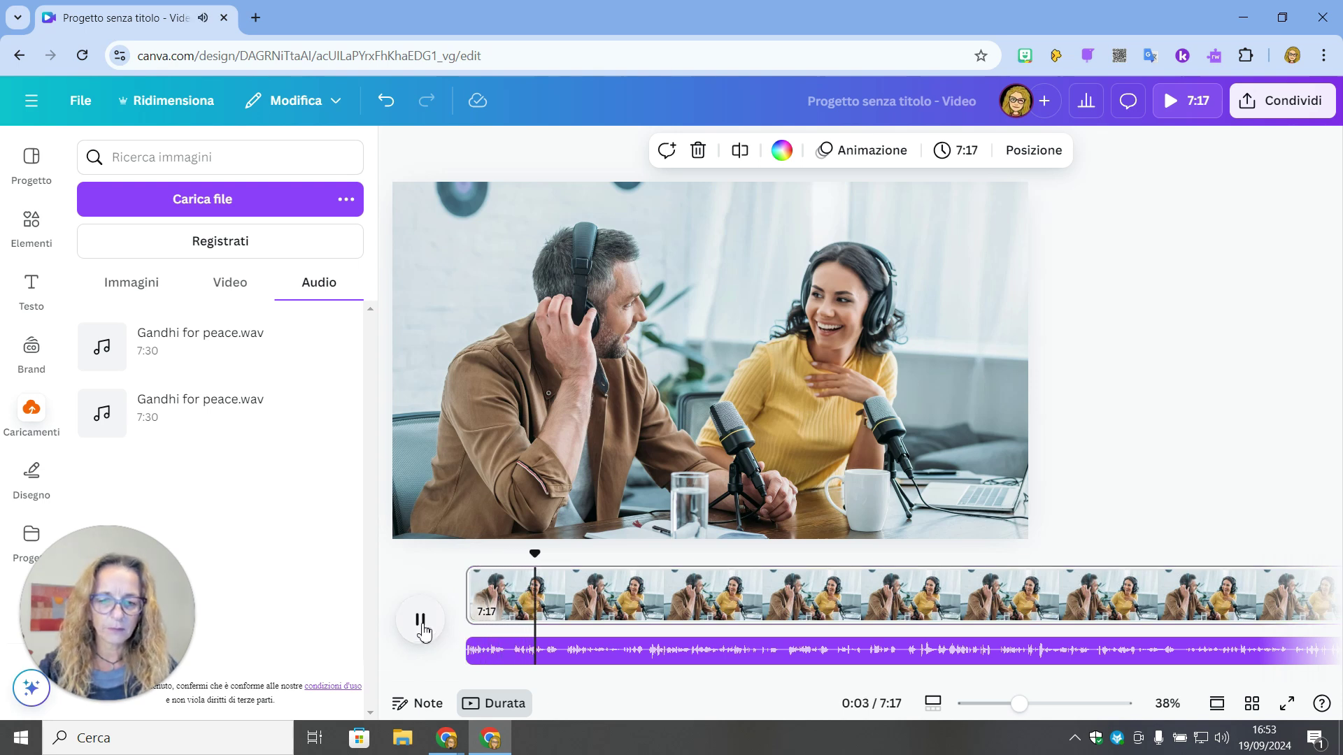
left_click(422, 622)
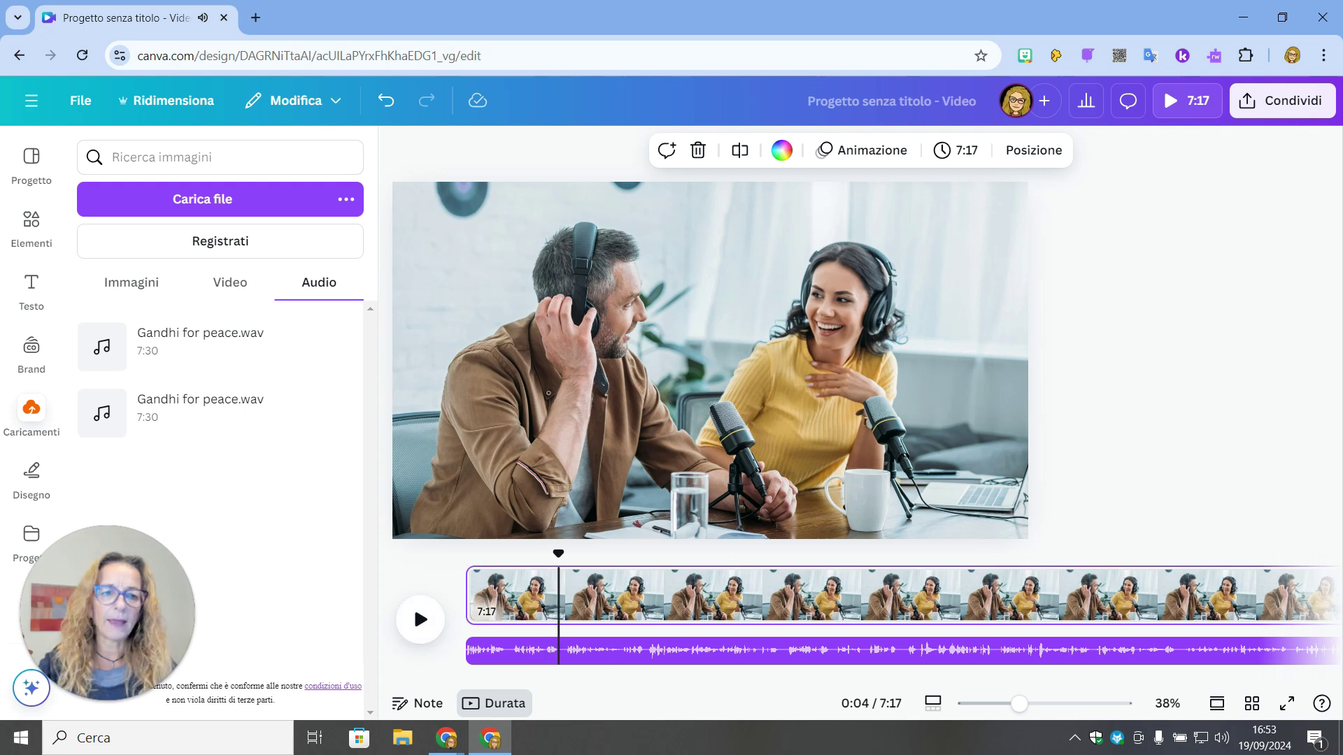
Create a public view link for the video project and copy it.
left_click(1281, 100)
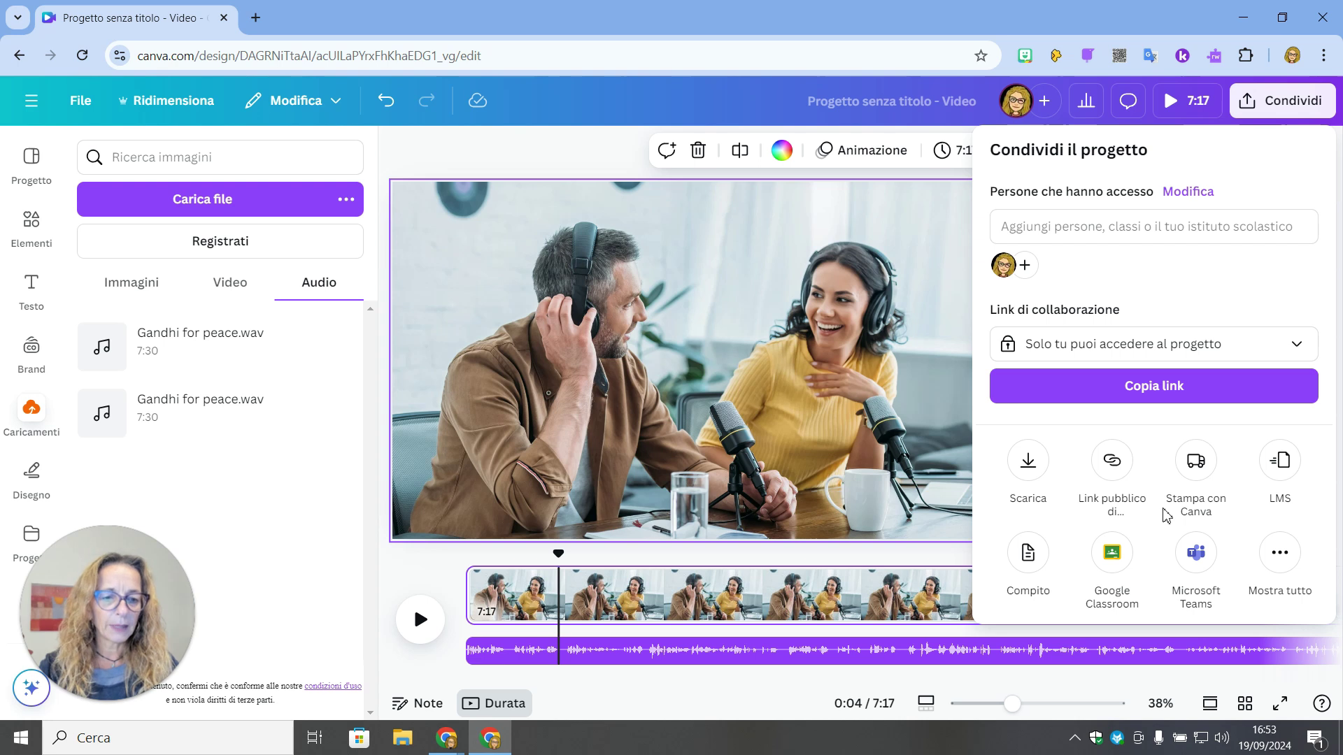
left_click(1111, 462)
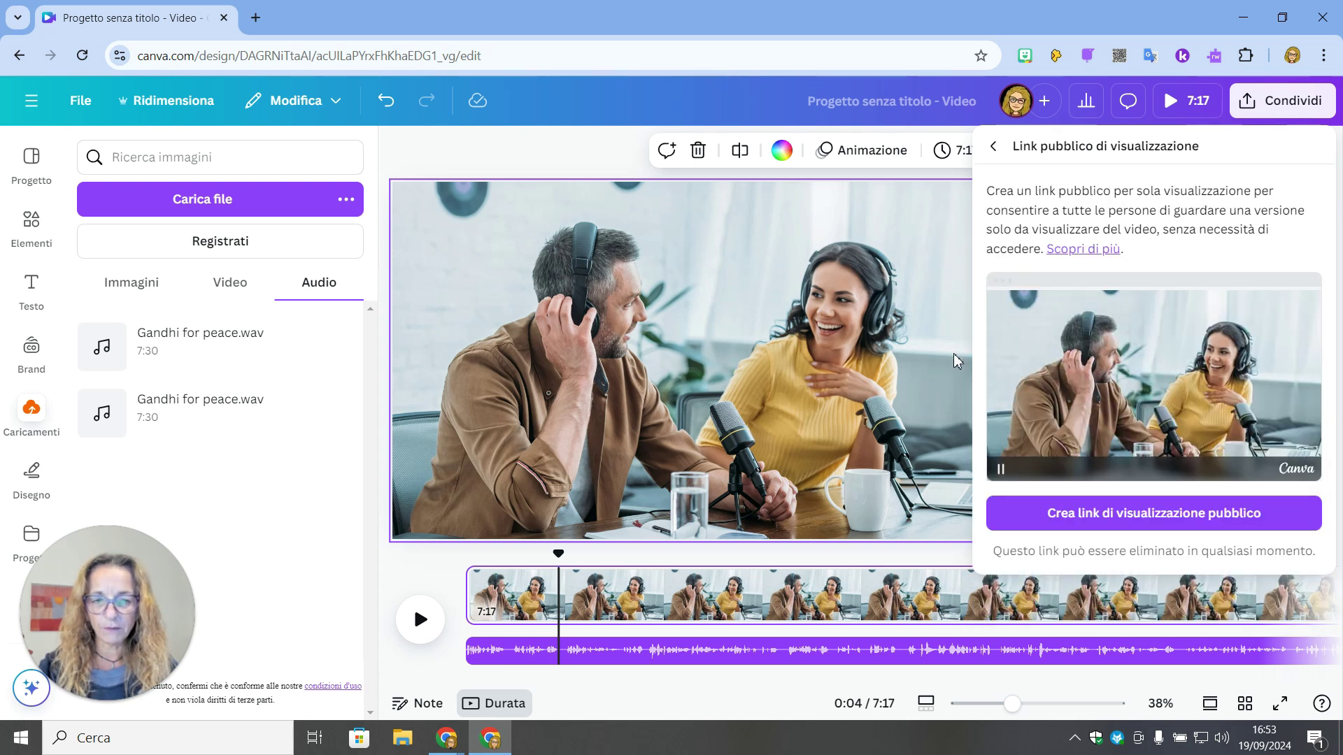
left_click(1159, 506)
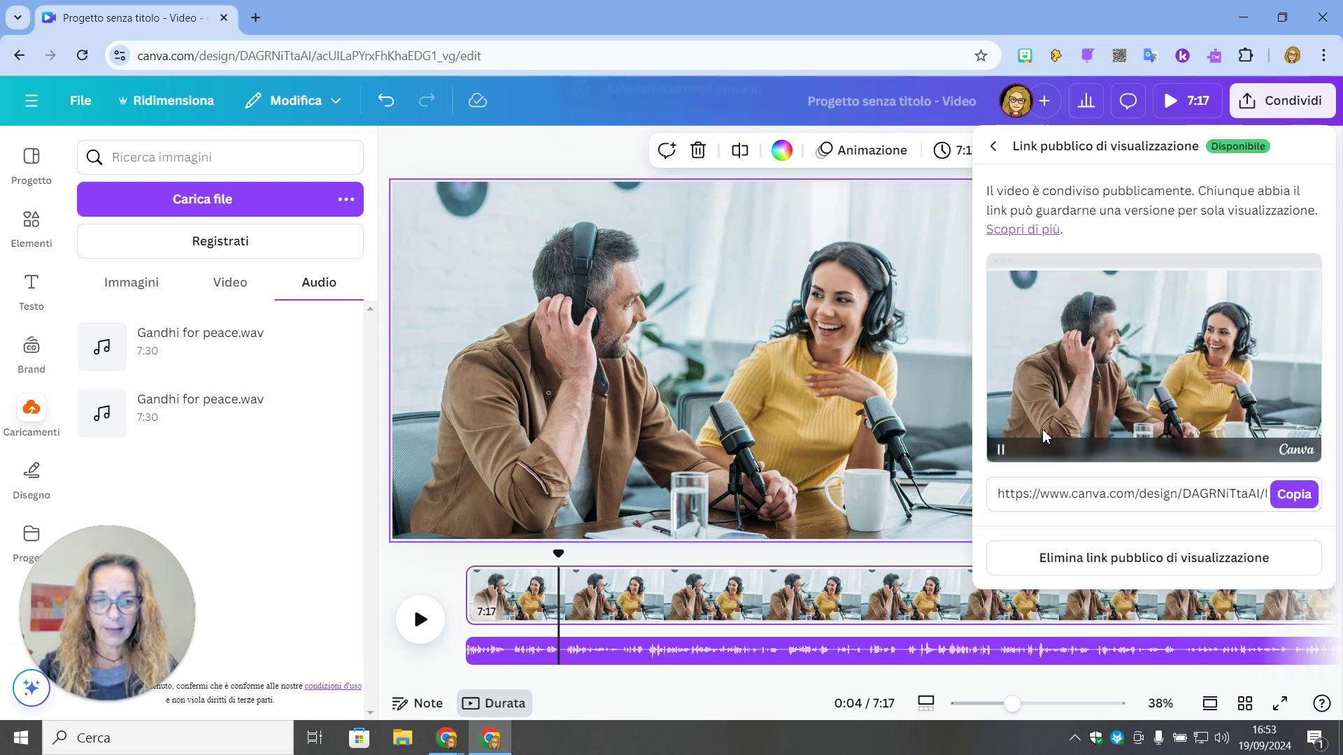
left_click(1307, 494)
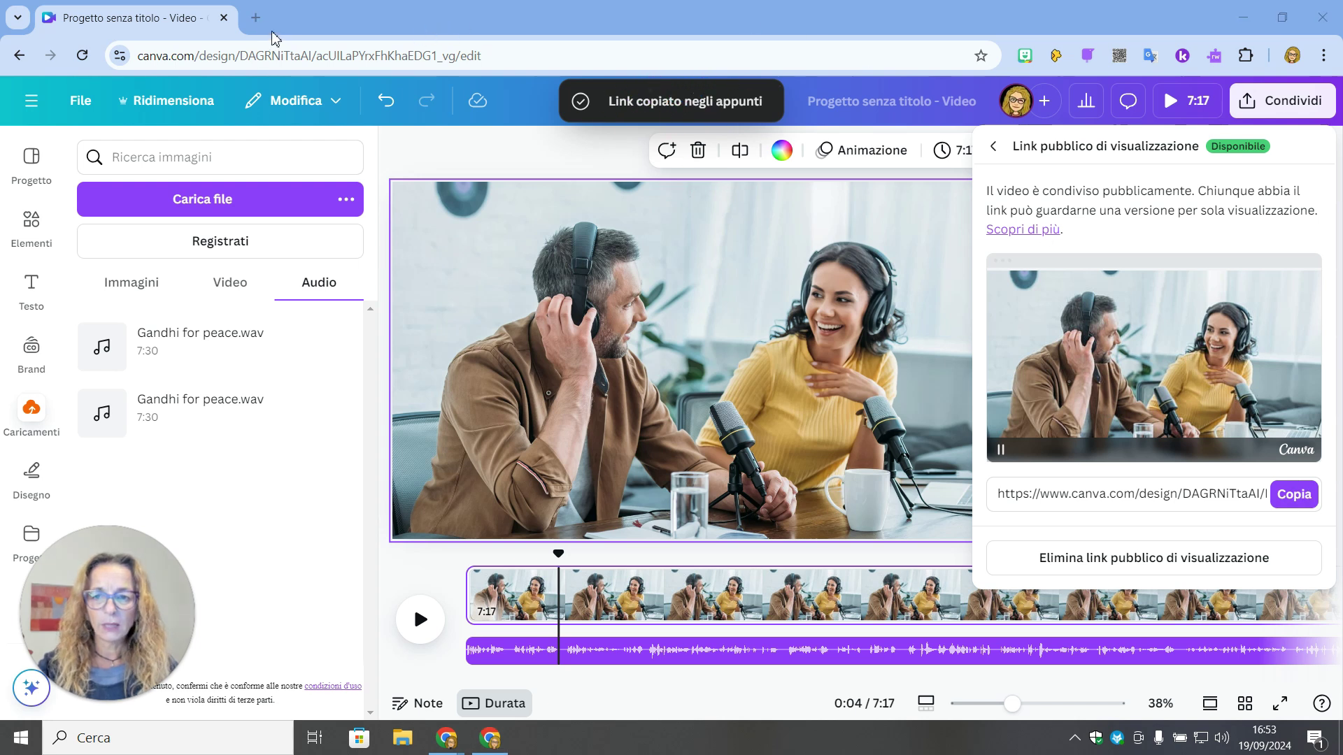
Open the copied public link in a new browser tab, play the opening of the shared video and pause it.
left_click(256, 18)
key("ctrl+v")
key("Return")
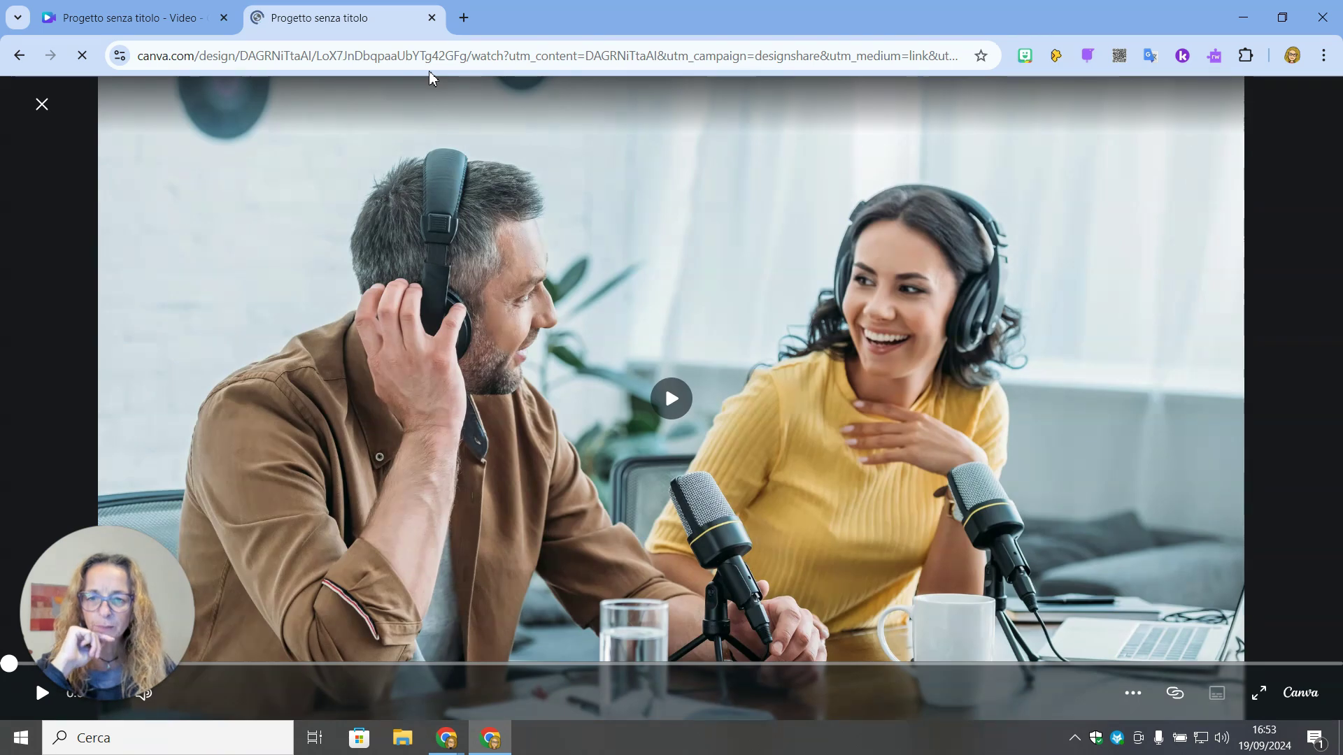
left_click(668, 417)
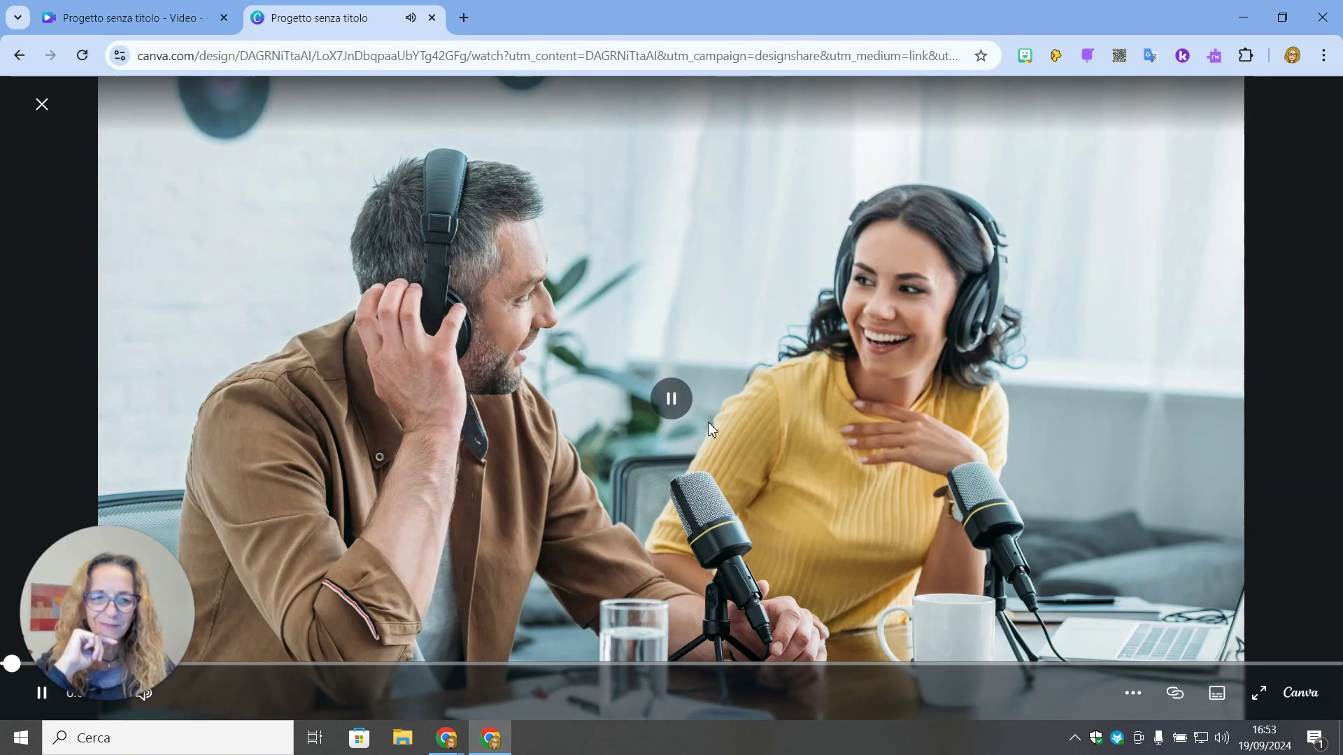
left_click(673, 398)
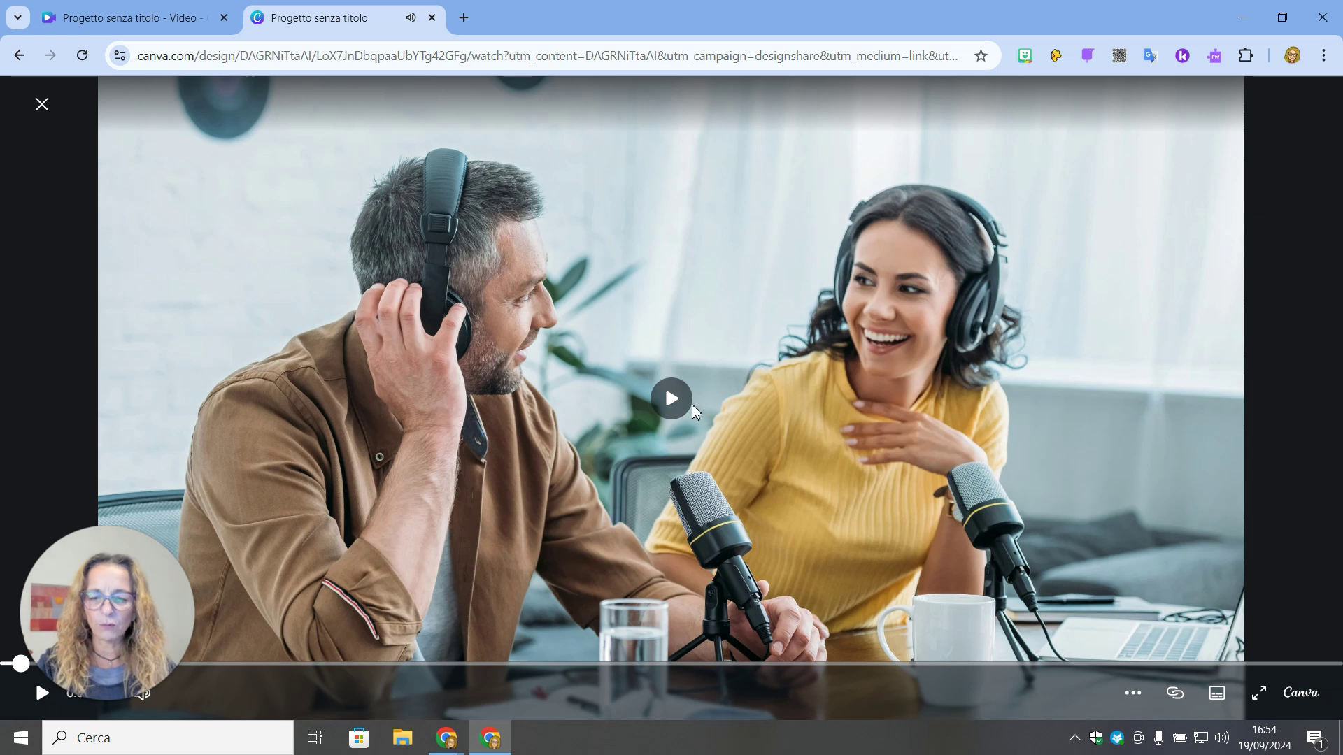
Switch to the Claude Artifact page and read through the creative uses of NotebookLM for EFL teaching from the beginning.
left_click(445, 747)
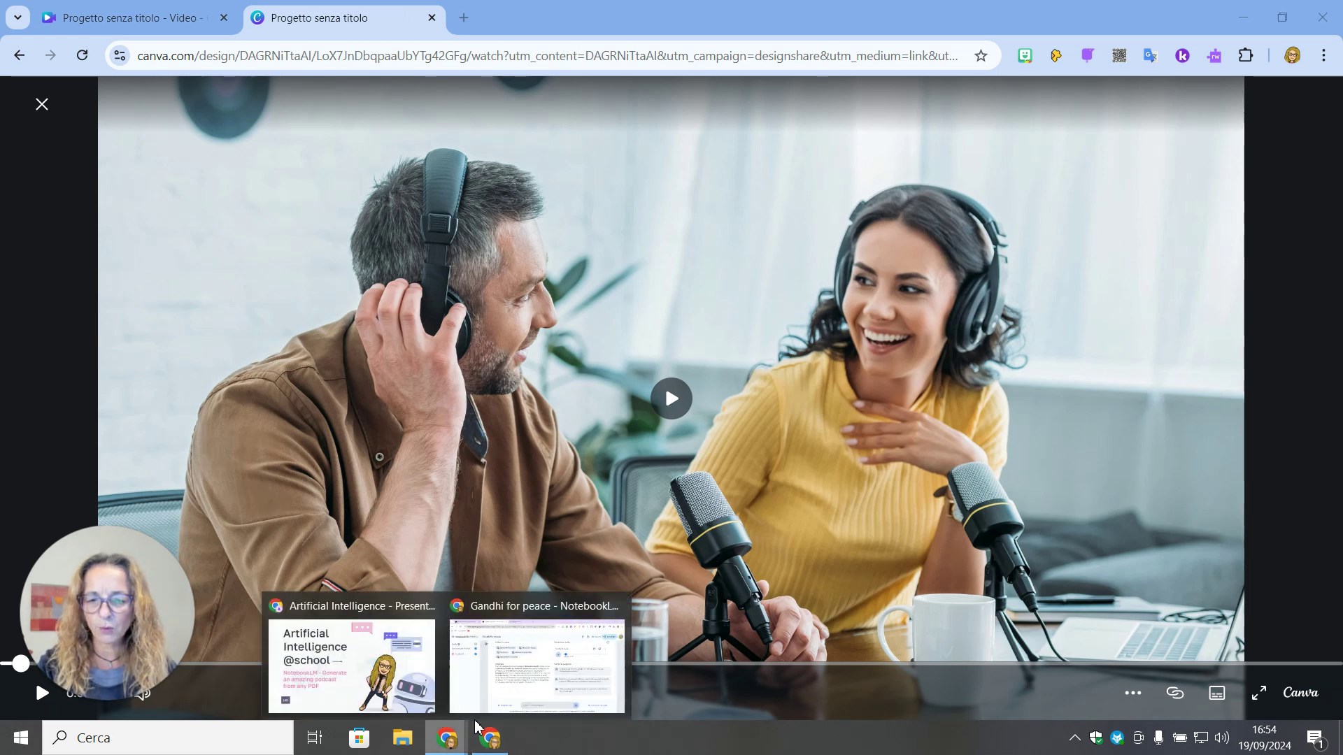
left_click(536, 665)
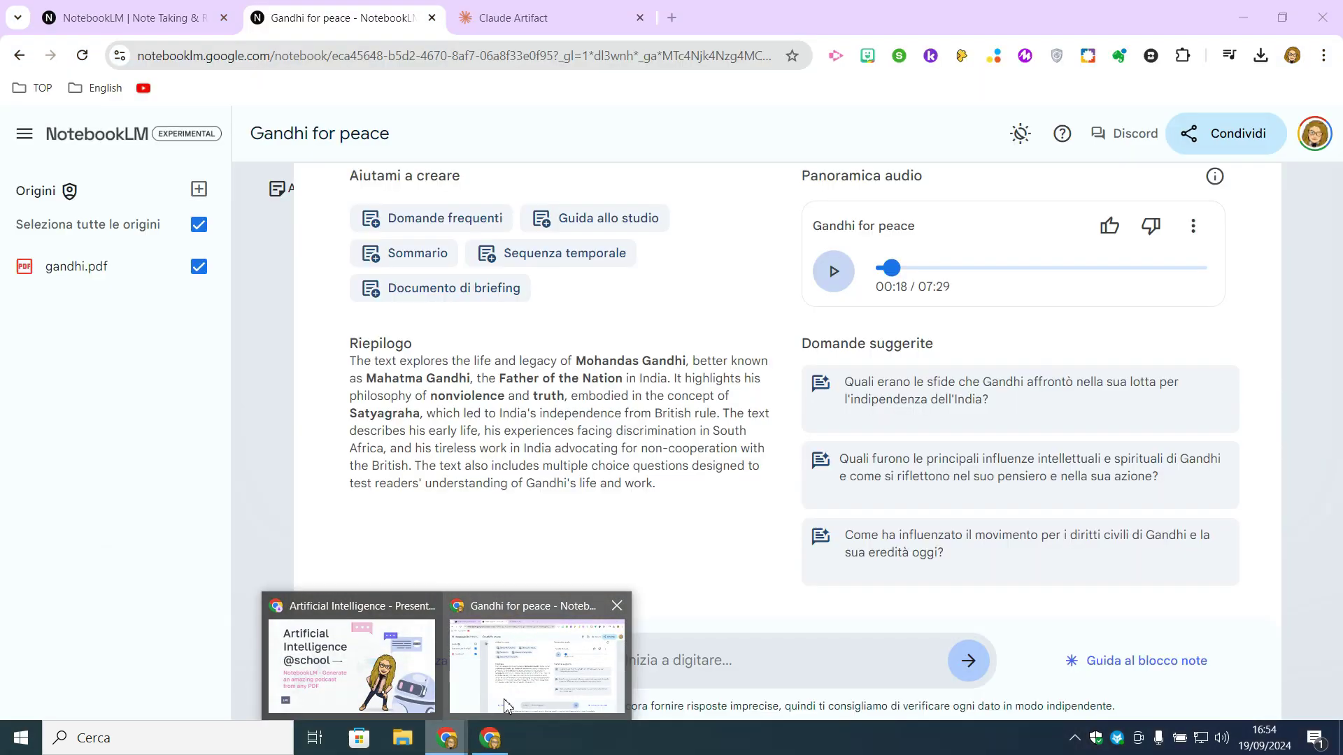
left_click(568, 28)
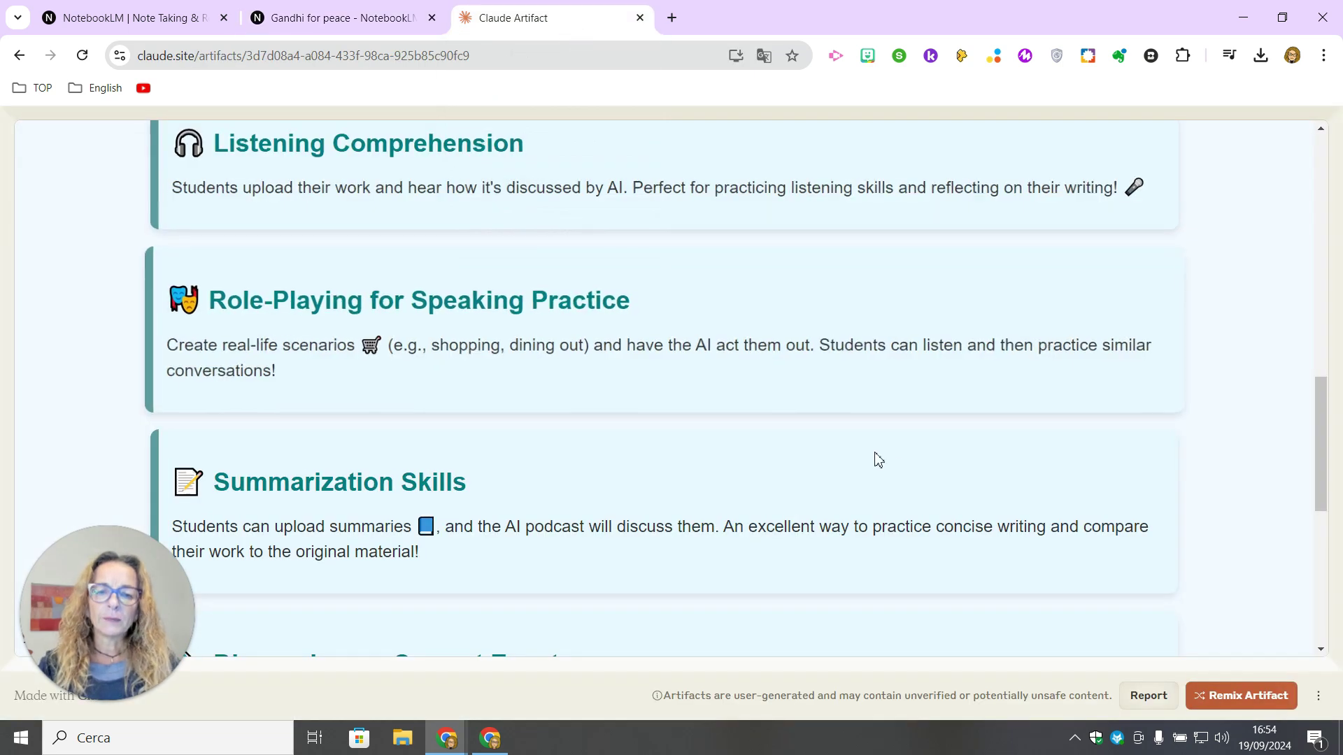
scroll(879, 459, "up", 15)
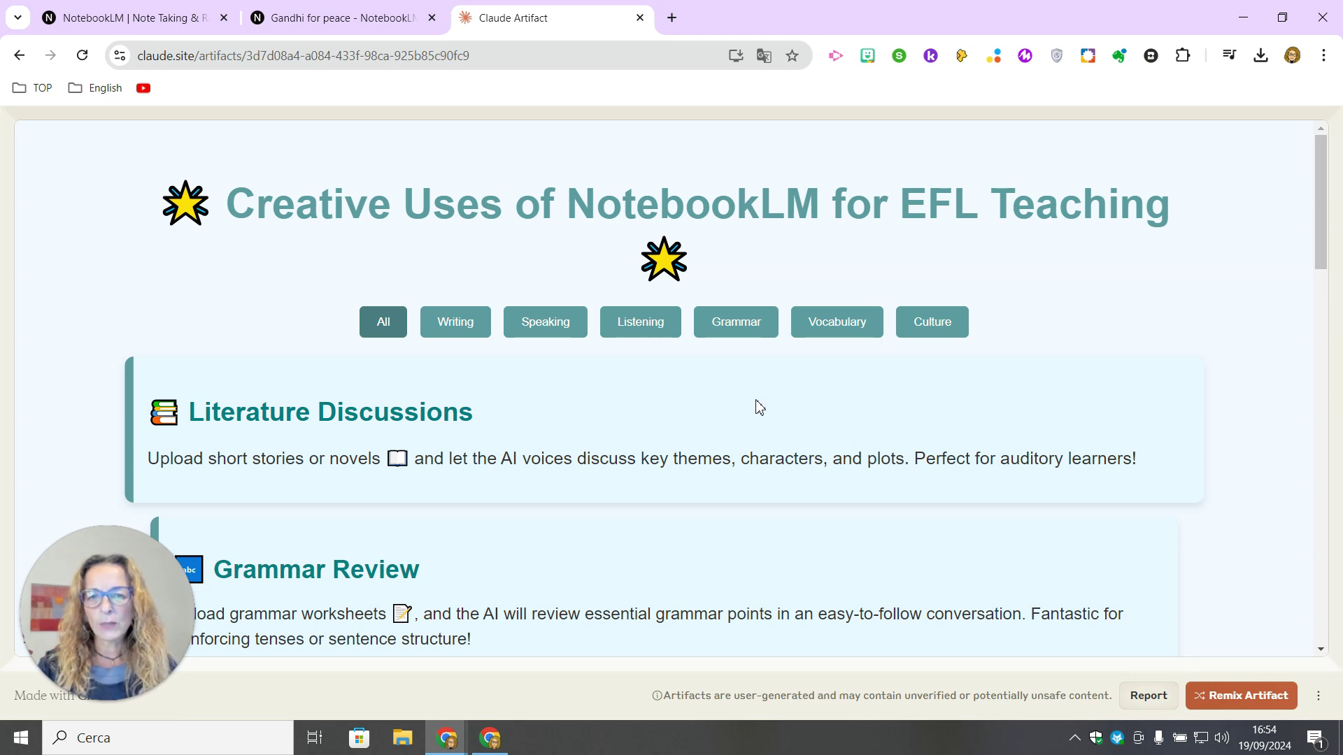
scroll(759, 407, "down", 1)
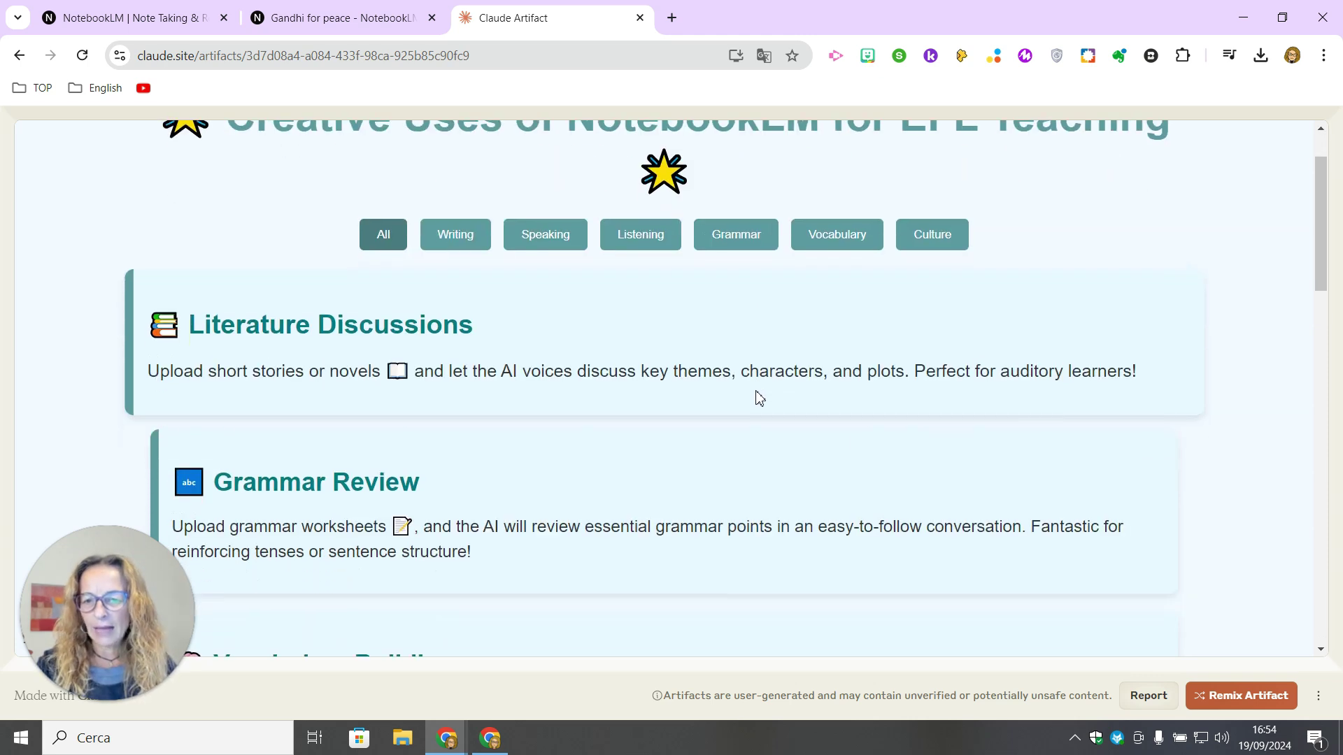